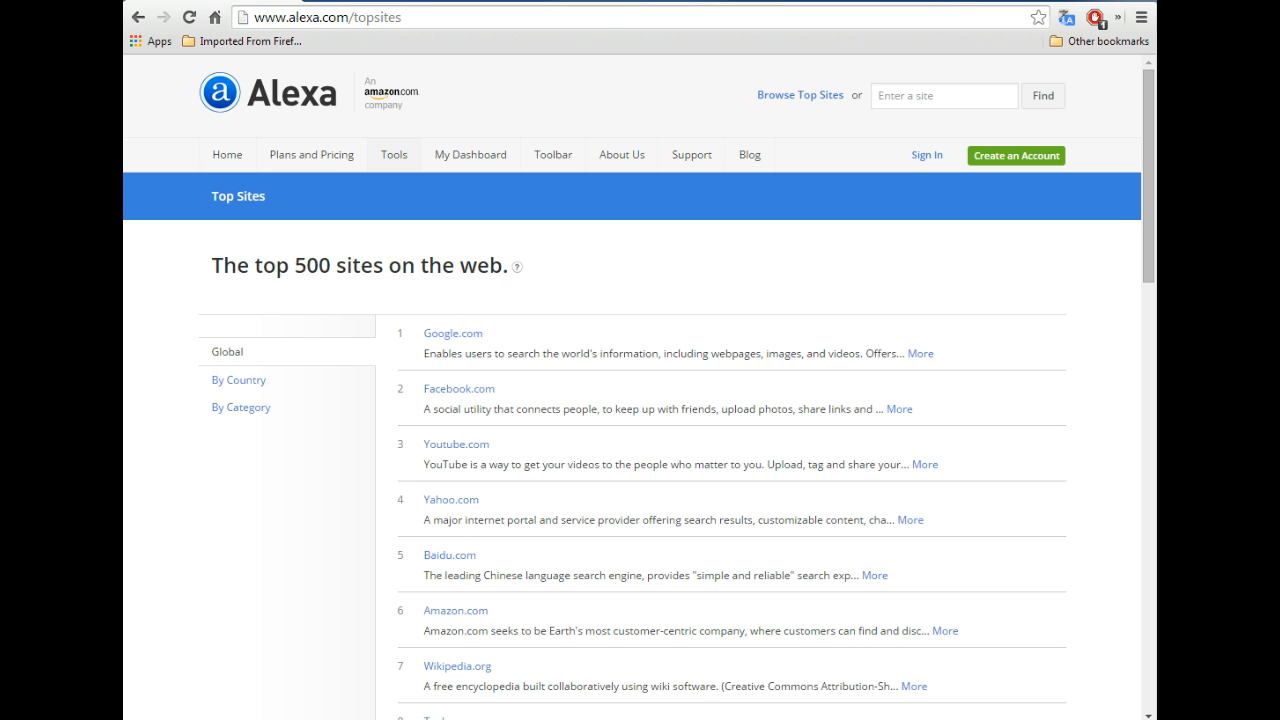
Open the category ranking of top sites for Recreation > Aviation
click(260, 410)
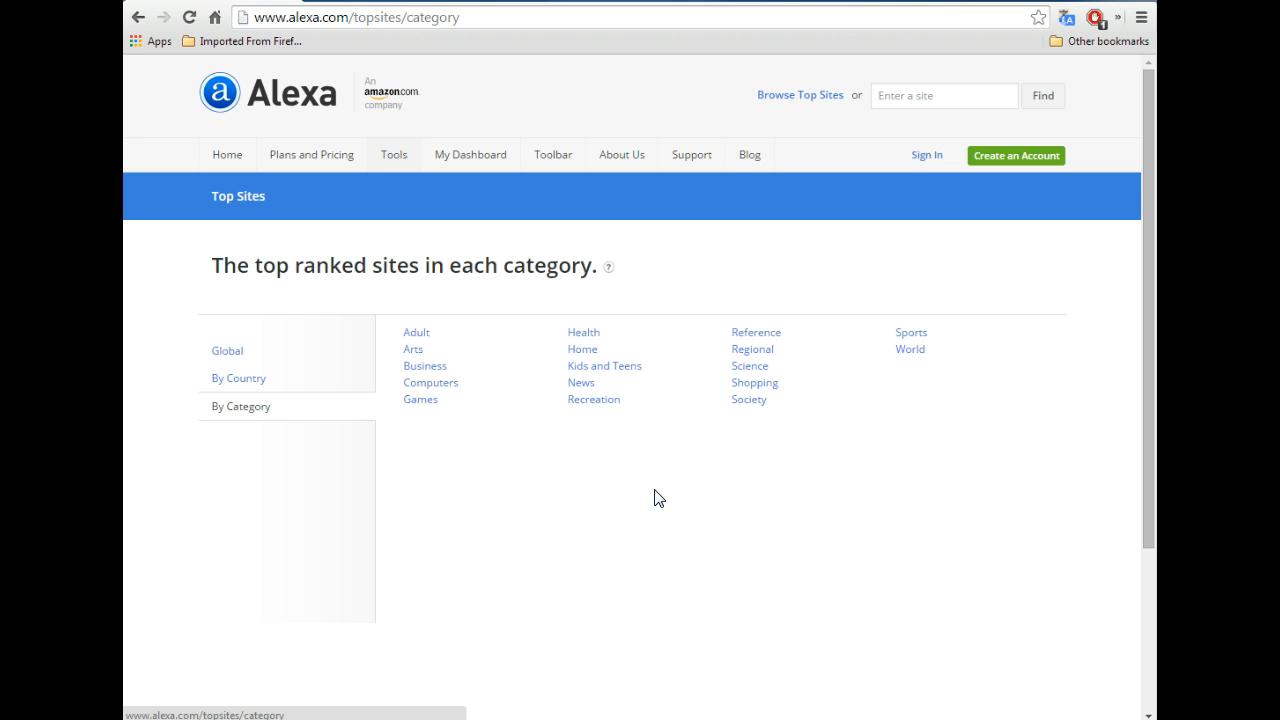
click(600, 400)
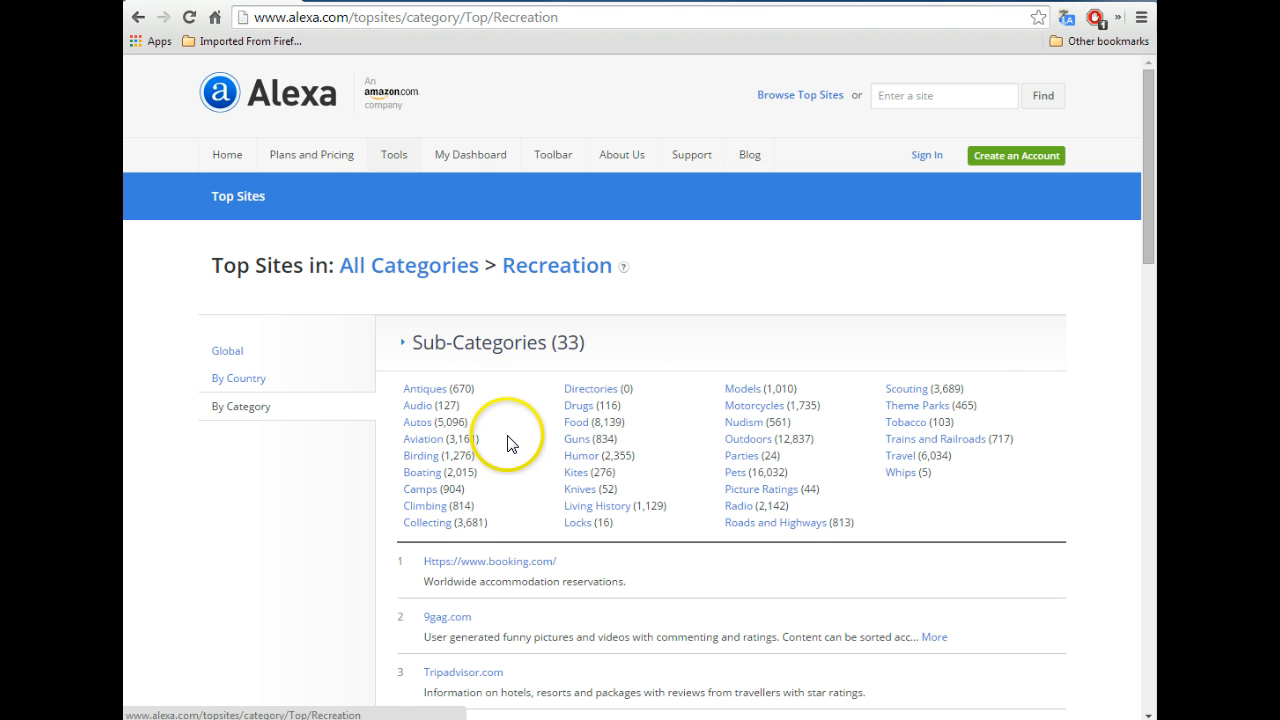
click(438, 441)
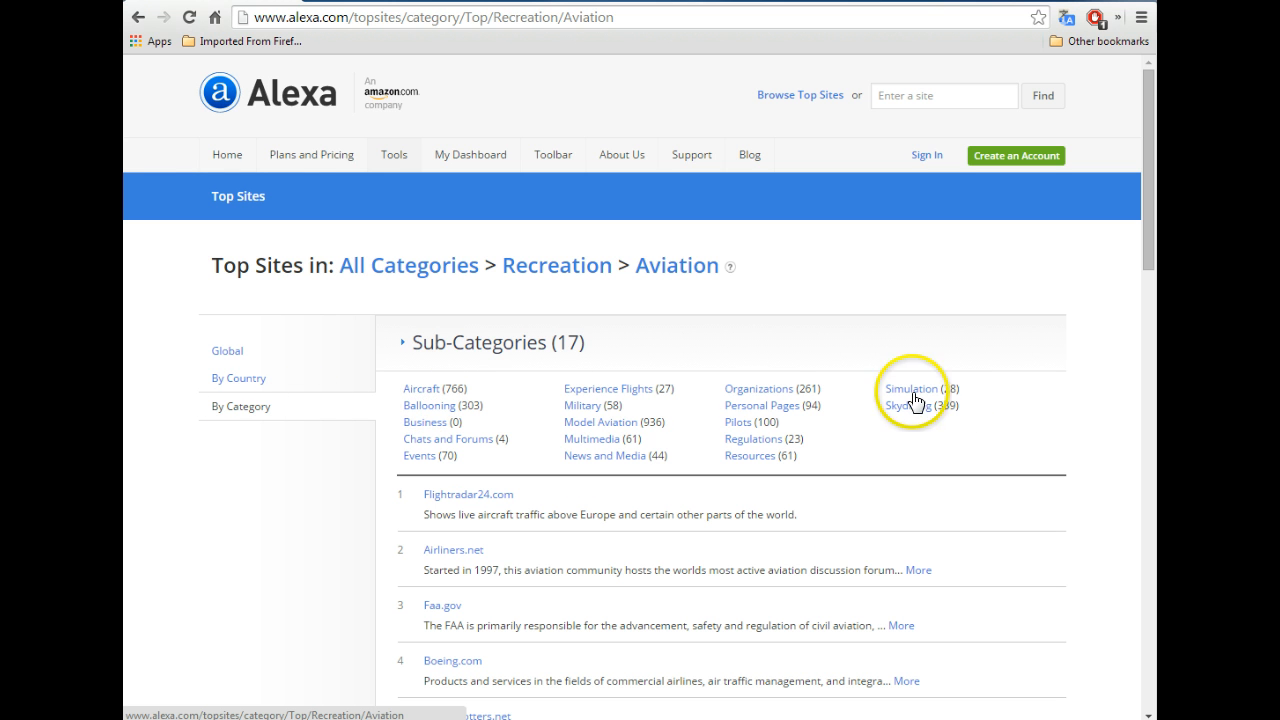
Examine the sub-categories and the first page of ranked sites in the Aviation category
scroll(686, 550, down, 1)
scroll(686, 550, down, 2)
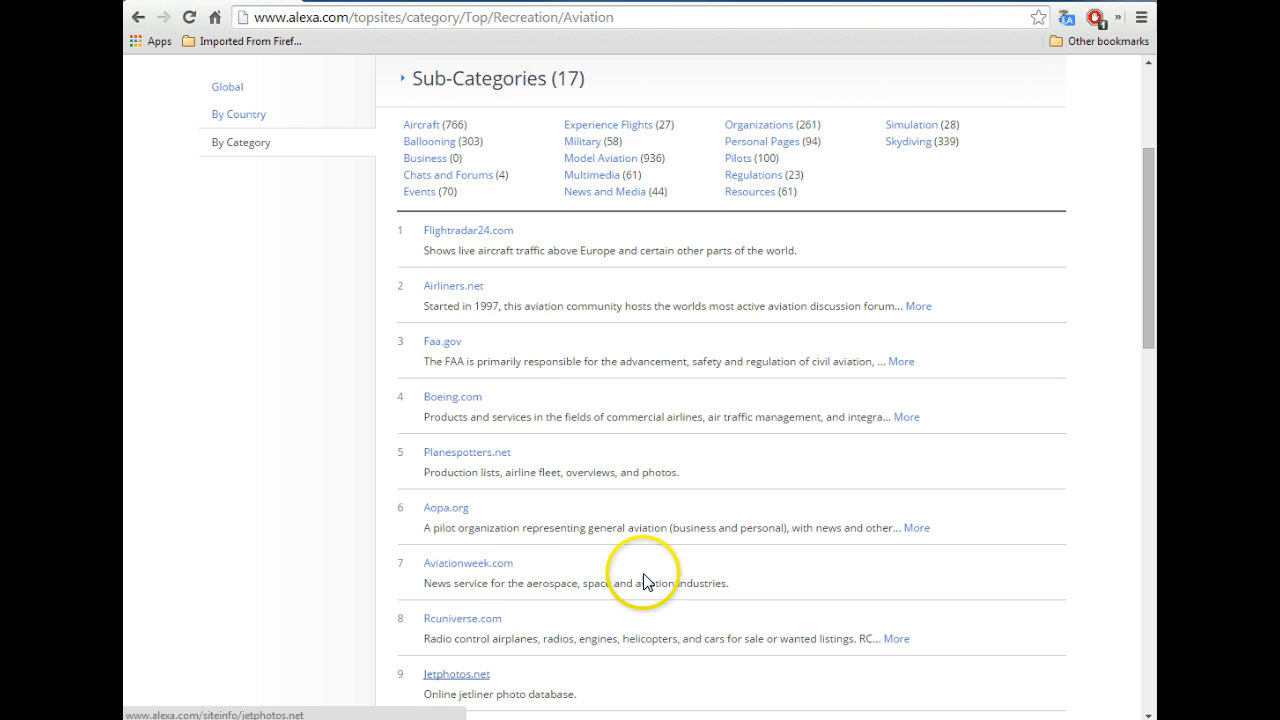
scroll(766, 600, up, 3)
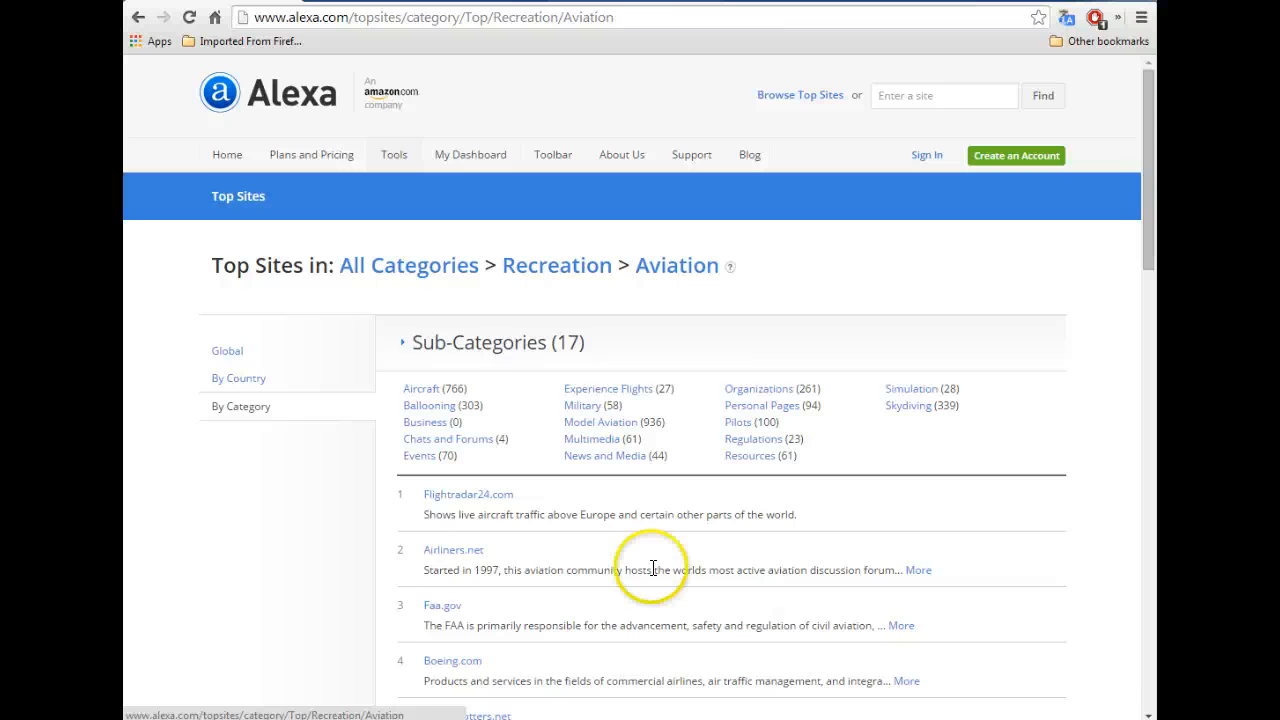
scroll(456, 500, down, 4)
scroll(455, 500, down, 9)
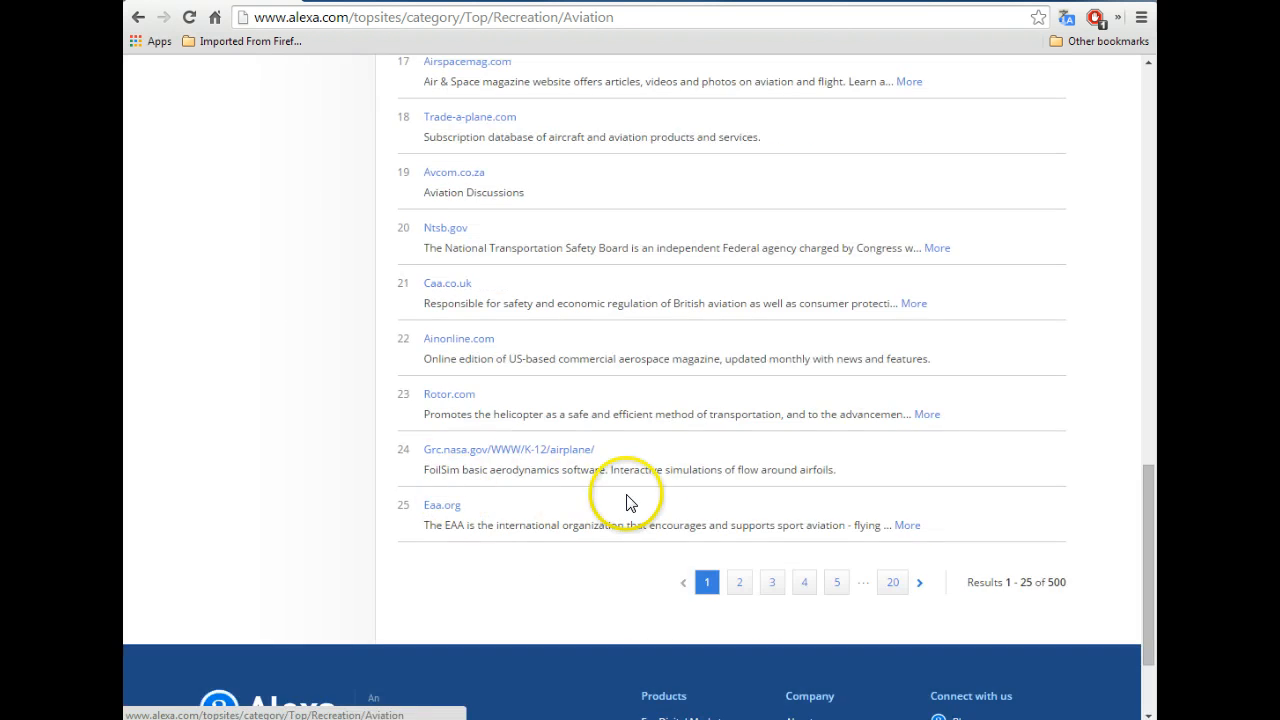
scroll(810, 500, up, 7)
scroll(812, 500, up, 3)
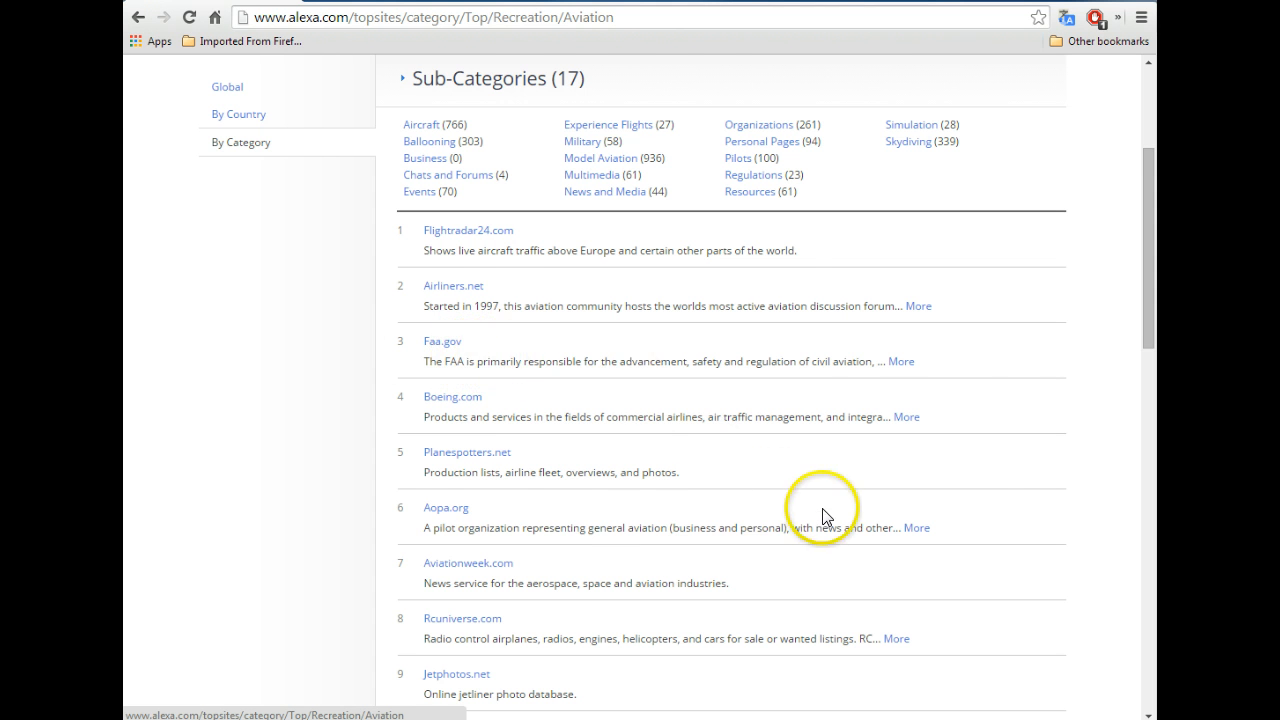
scroll(617, 523, up, 2)
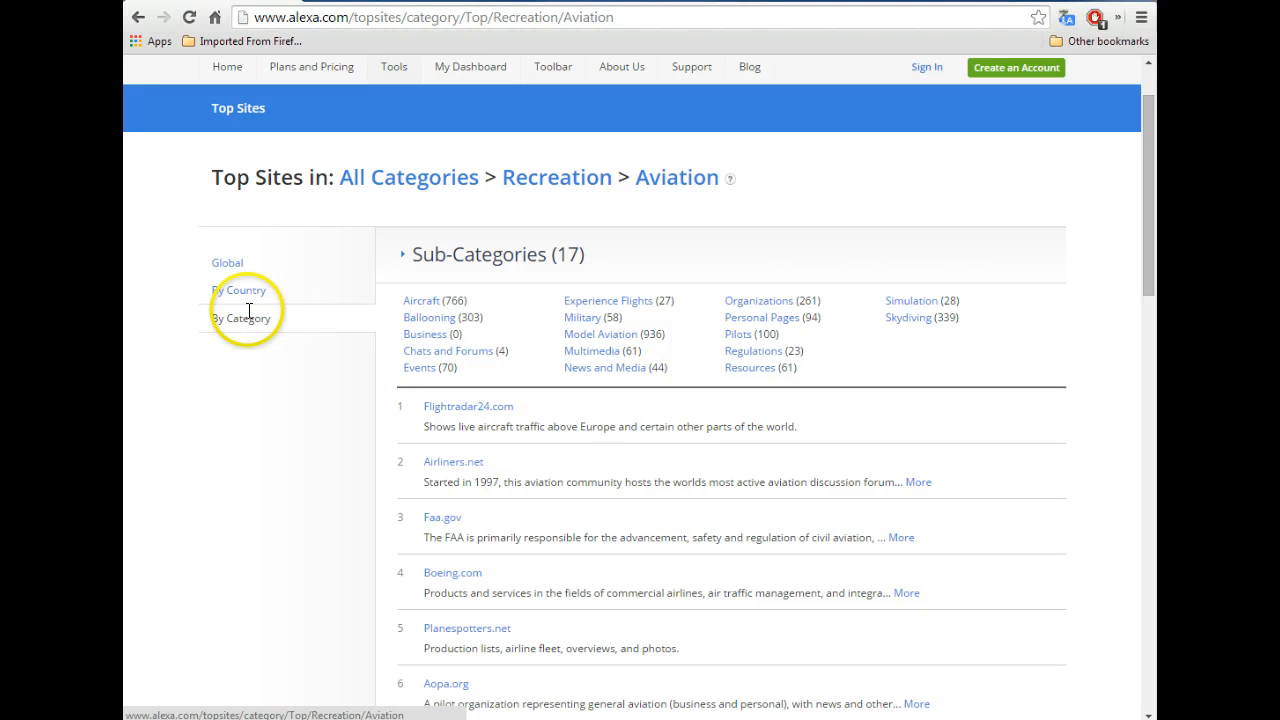
Go back to the global ranking and open the Business category to view its sub-categories
click(229, 263)
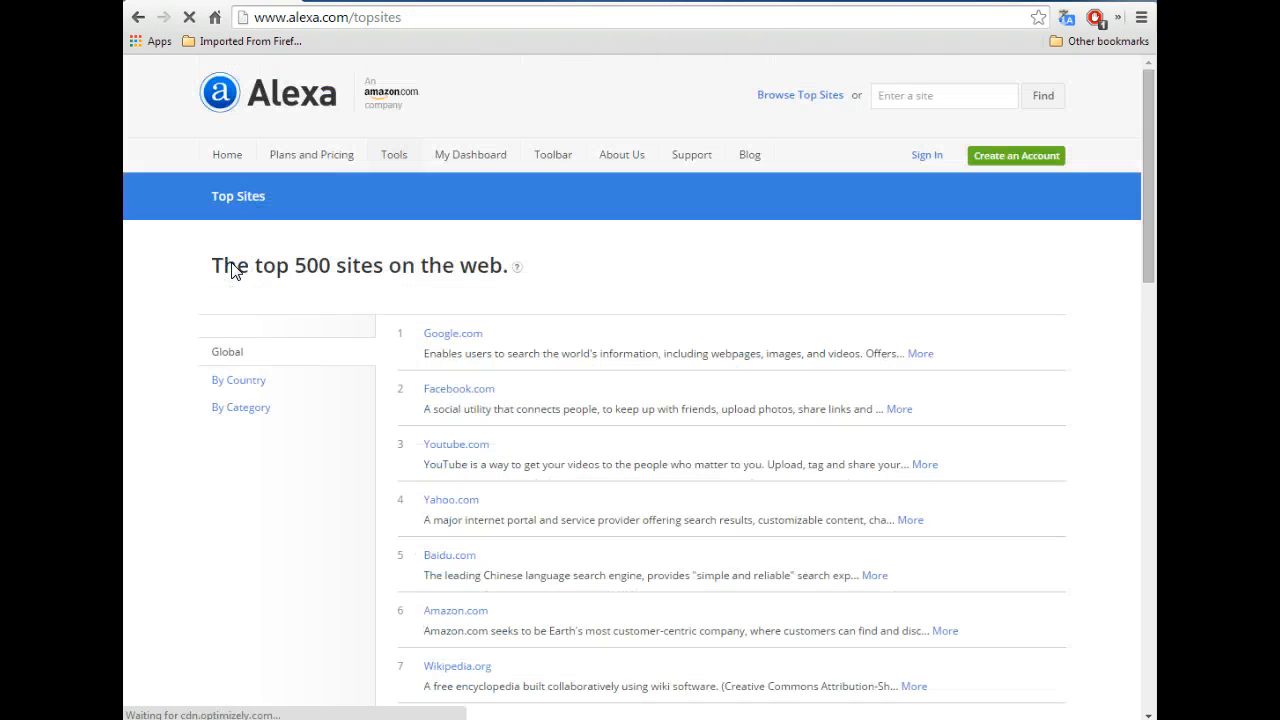
click(244, 409)
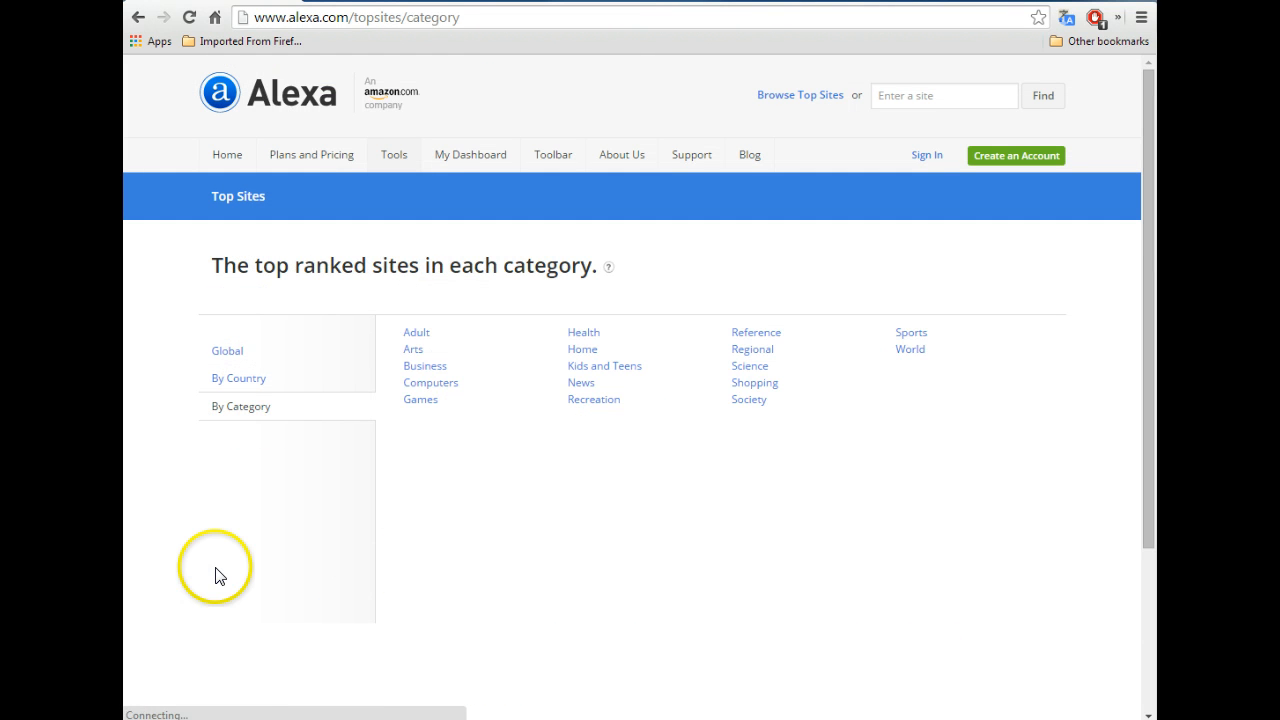
click(418, 367)
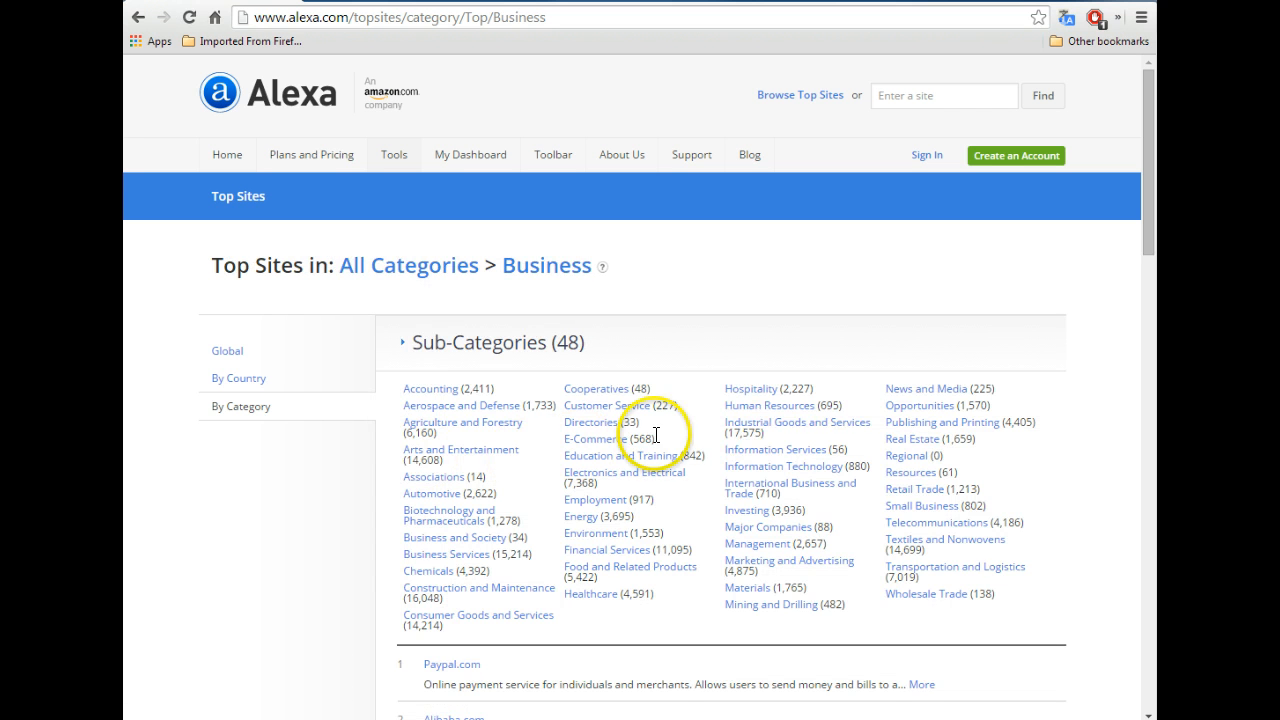
click(757, 391)
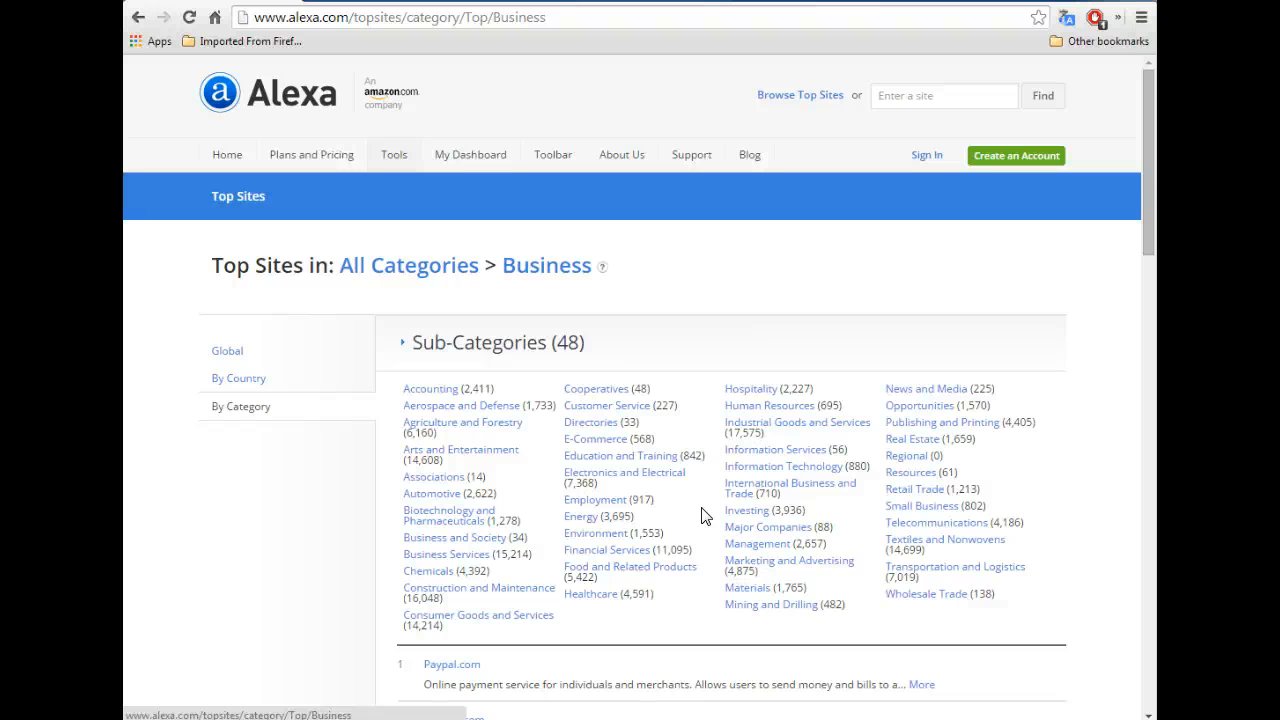
Look up the site information for faa.gov
click(915, 96)
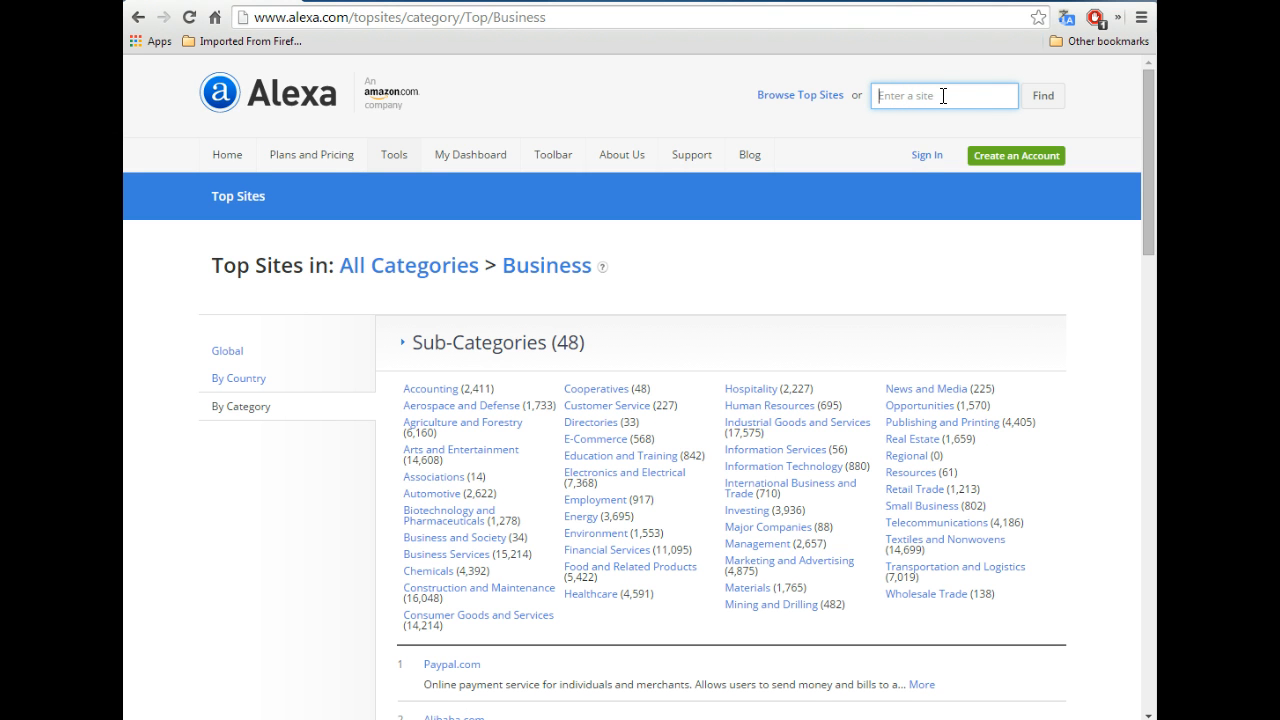
text(faa.gov)
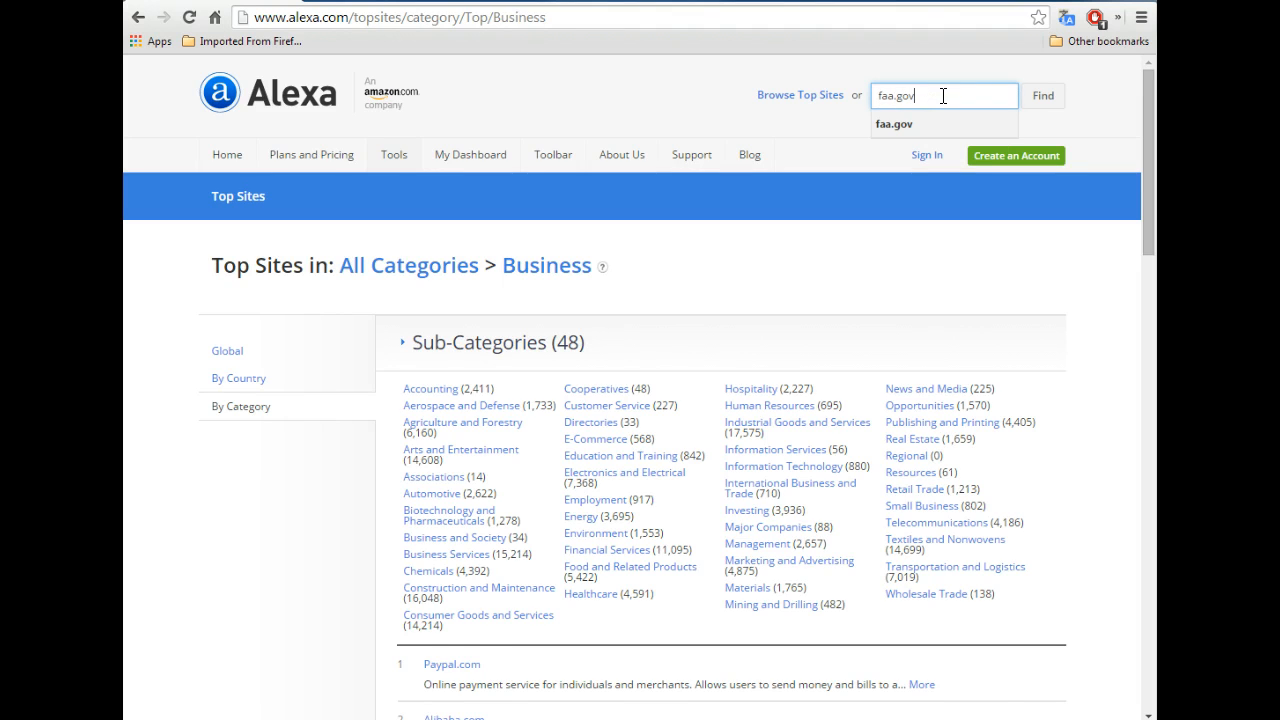
key(Return)
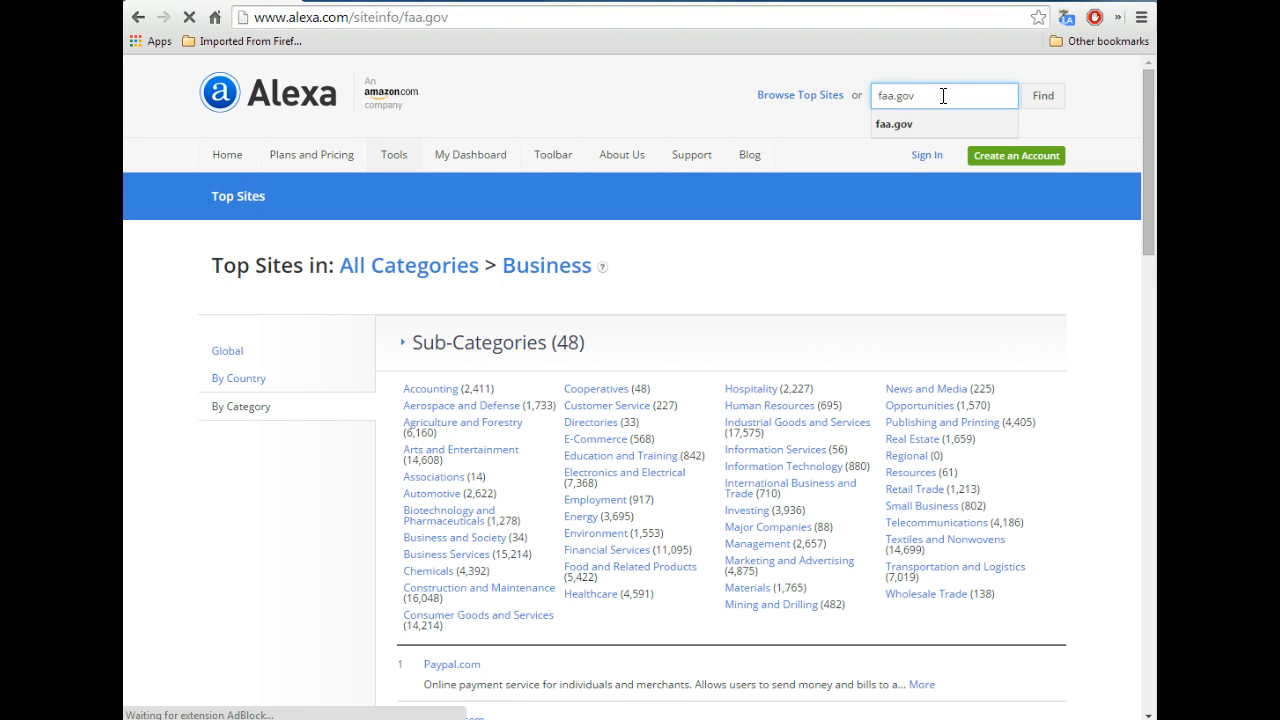
Review the faa.gov report down to its related sites and open the Science > Technology > Aerospace top sites
scroll(843, 371, down, 7)
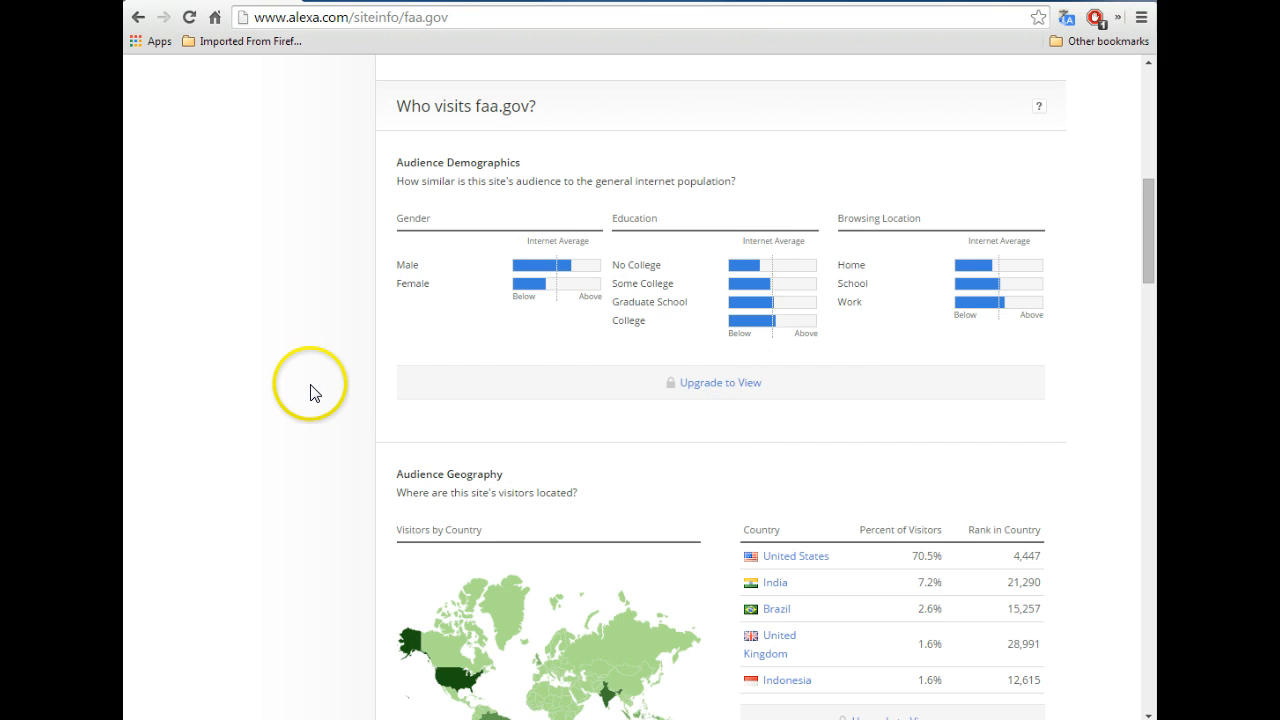
scroll(312, 385, down, 7)
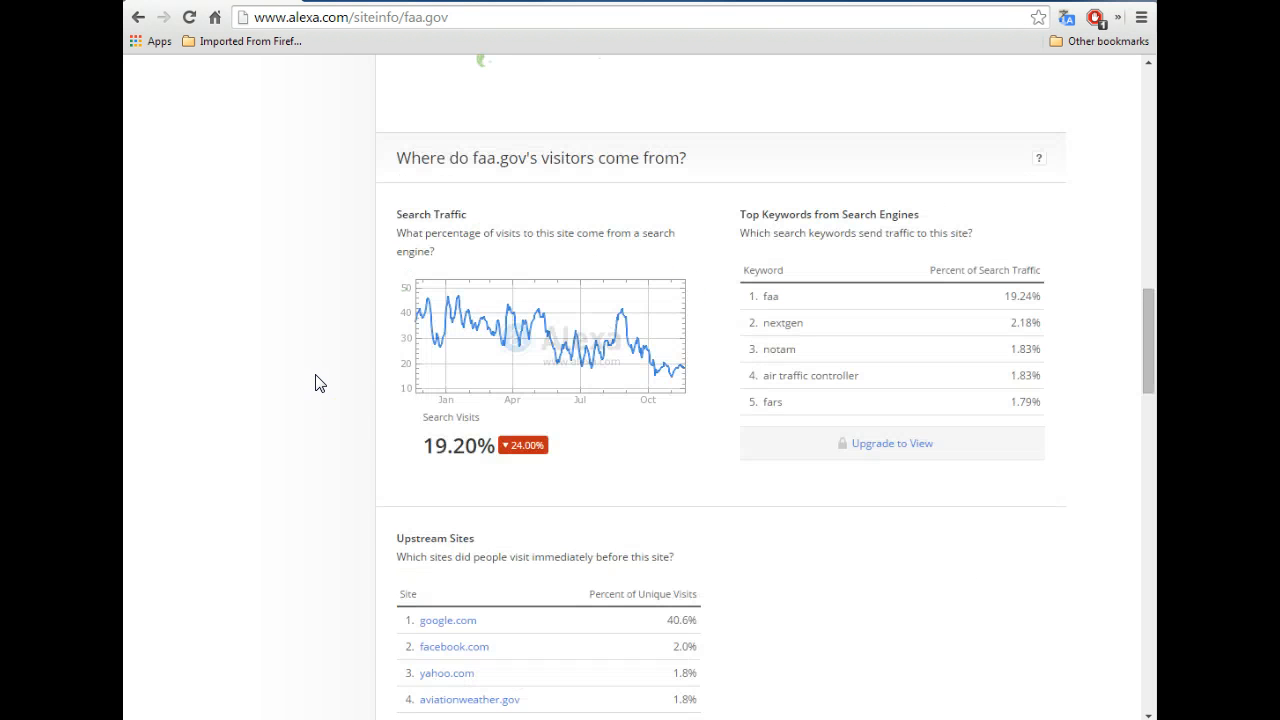
scroll(315, 383, down, 6)
scroll(315, 383, down, 5)
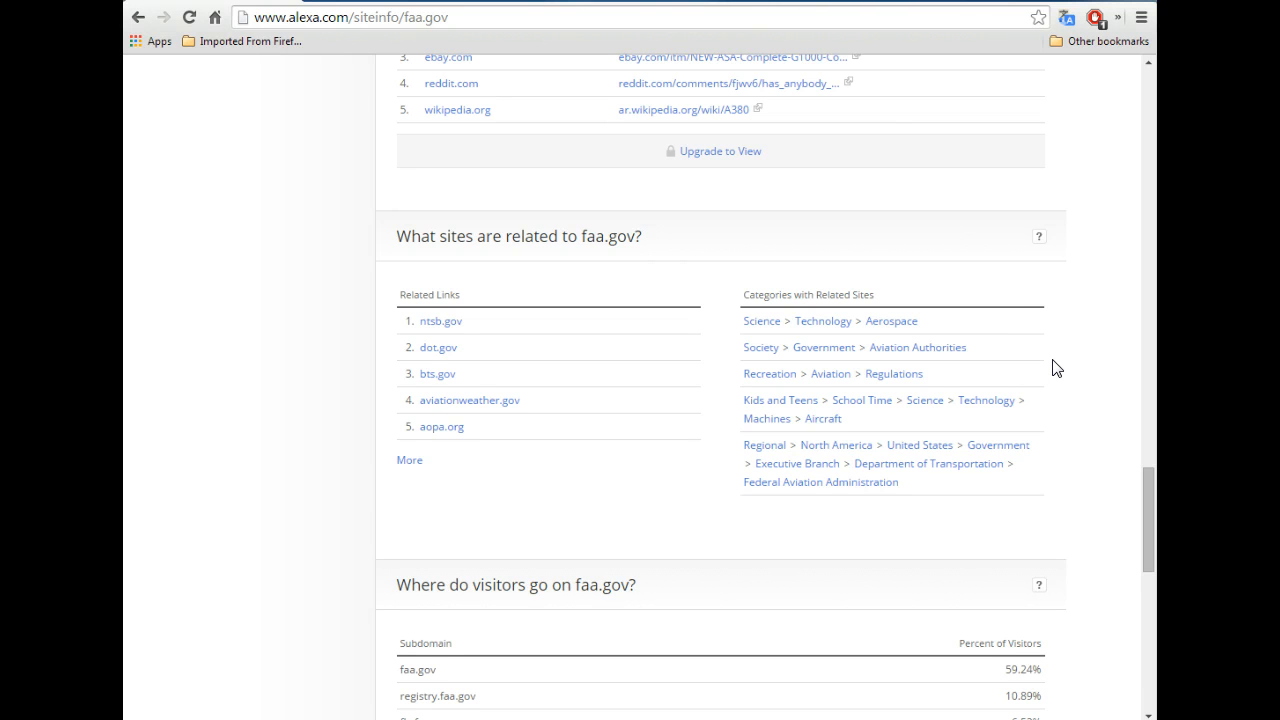
click(1003, 316)
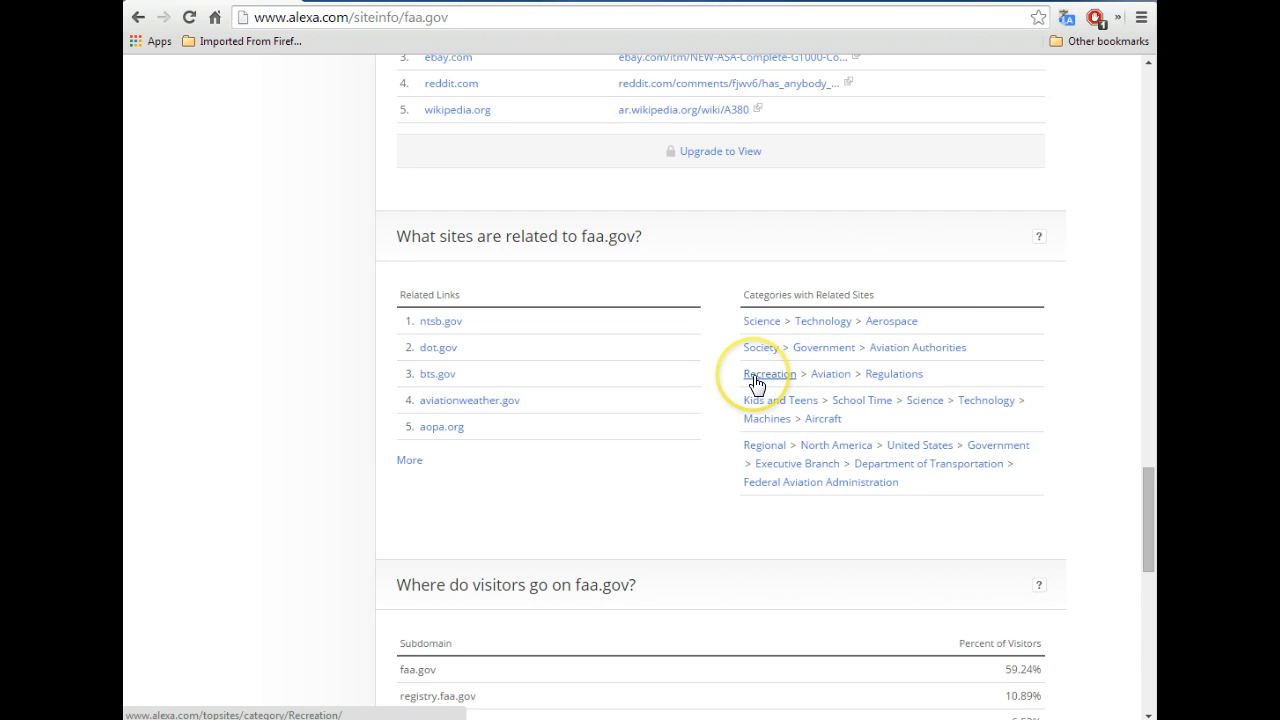
click(903, 327)
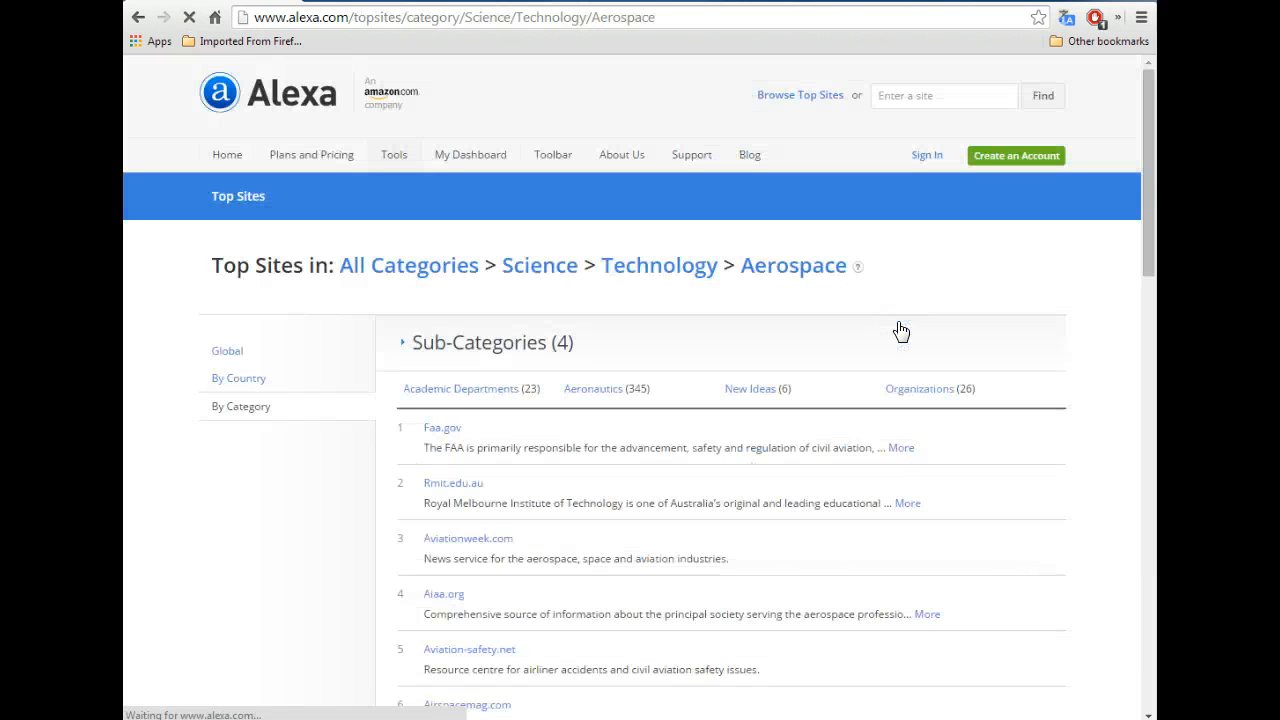
scroll(790, 400, down, 2)
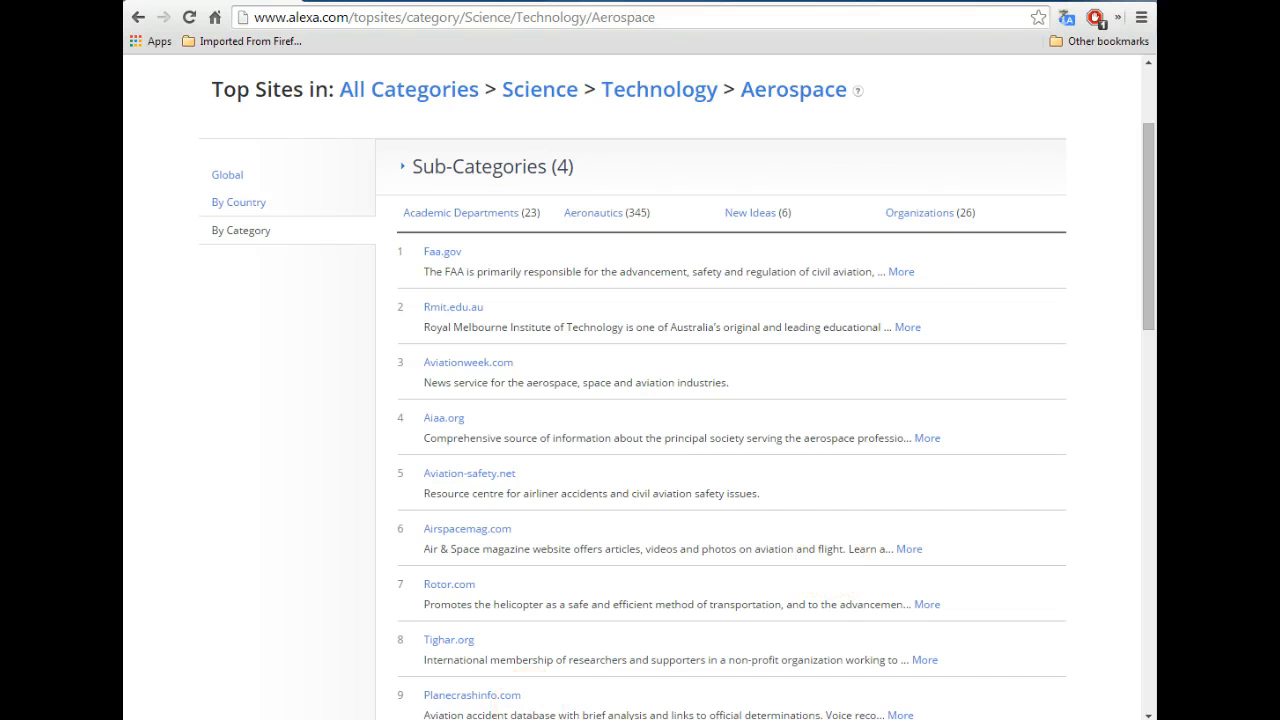
Switch to ScrapeBox in the maximized remote desktop window and enter the harvester keywords aviation, airplanes and flight on separate lines
key(alt+Tab)
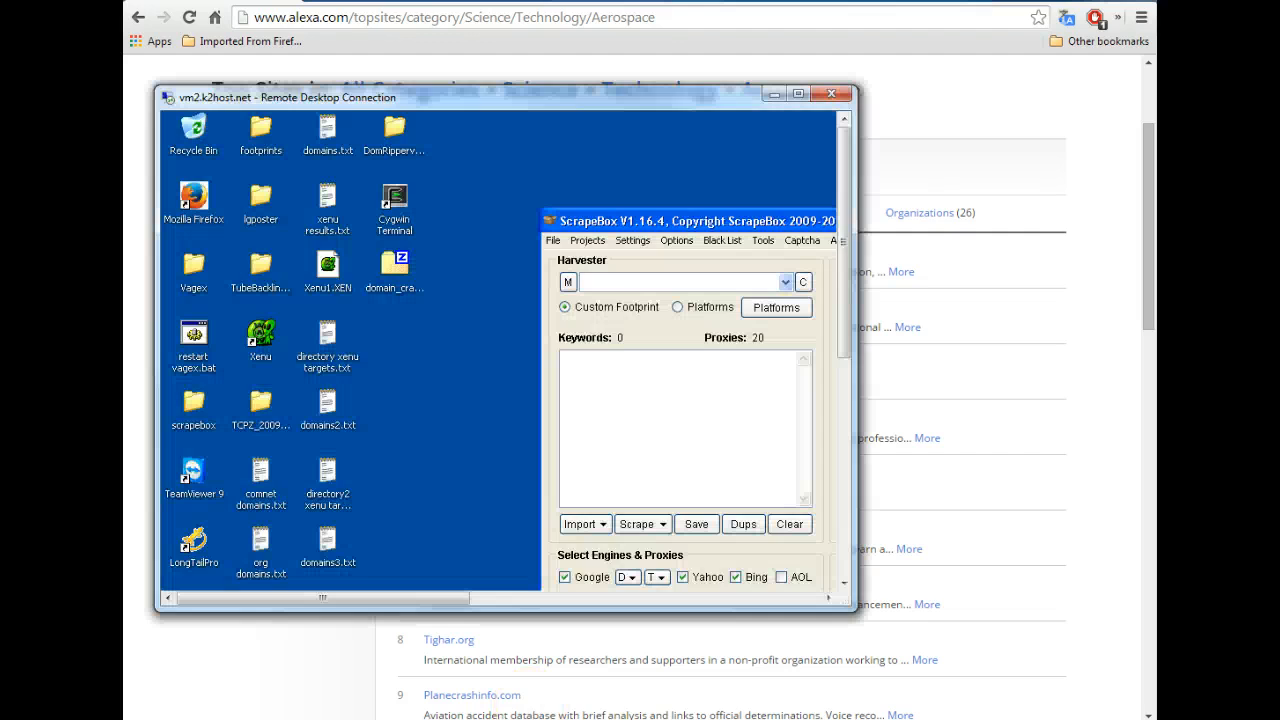
click(794, 94)
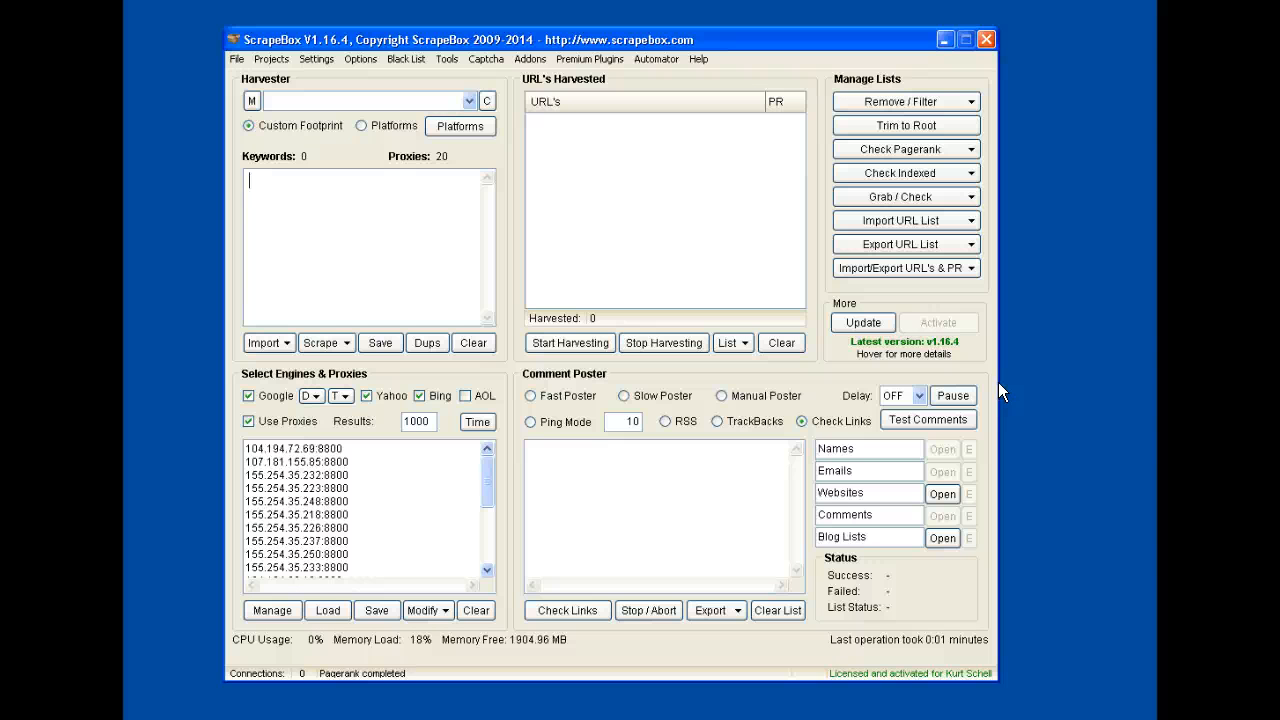
click(404, 239)
text(aviation)
key(Return)
text(airplanes)
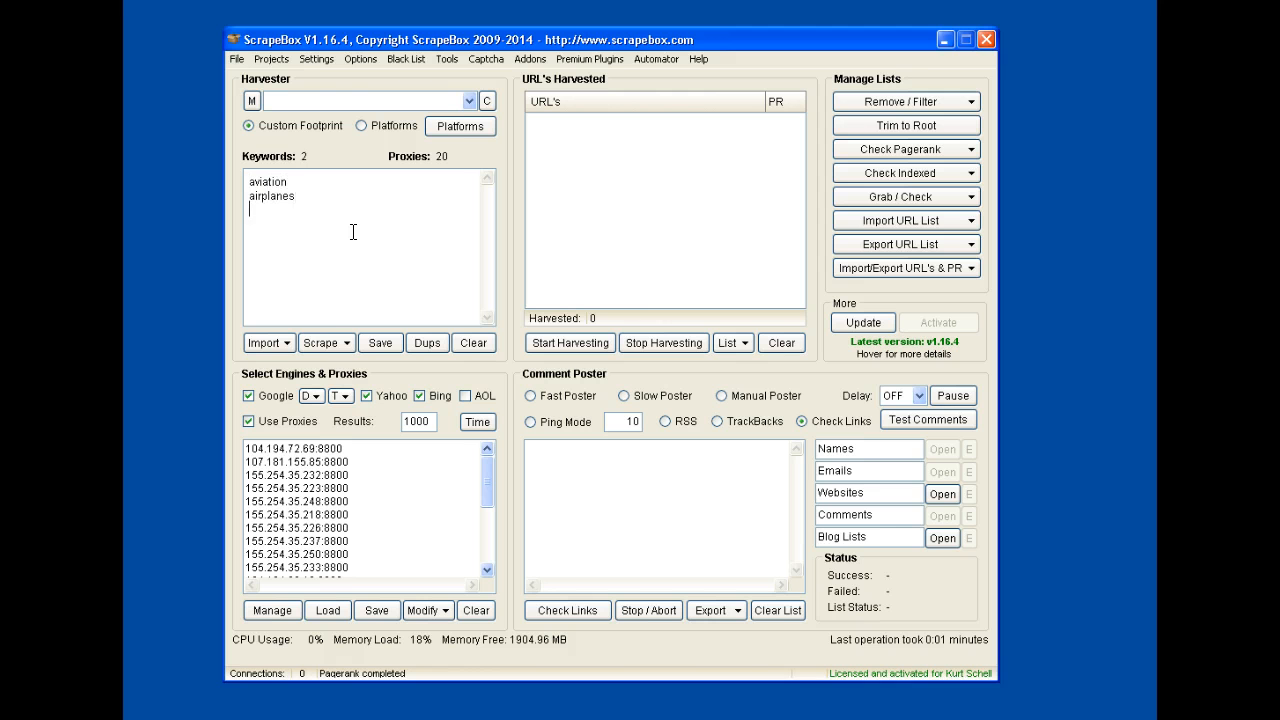
key(Return)
text(flight)
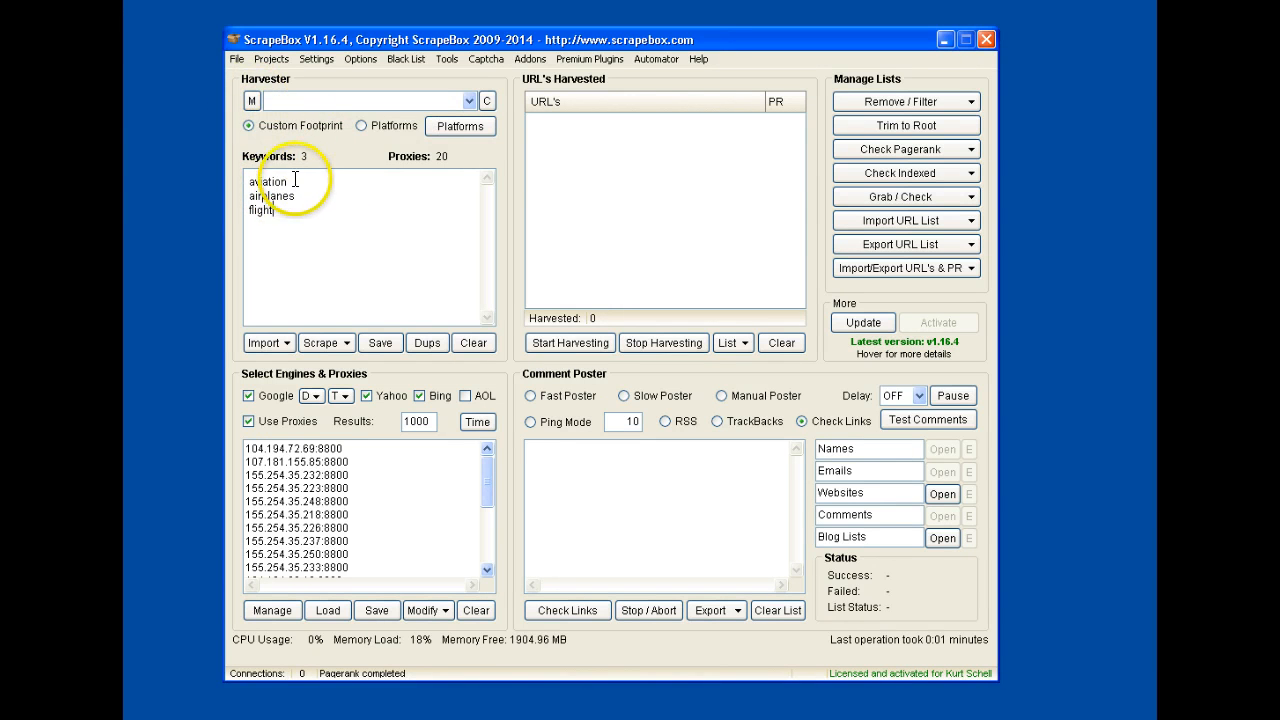
Mix the keywords with the state names from the desktop file us states.txt
click(251, 101)
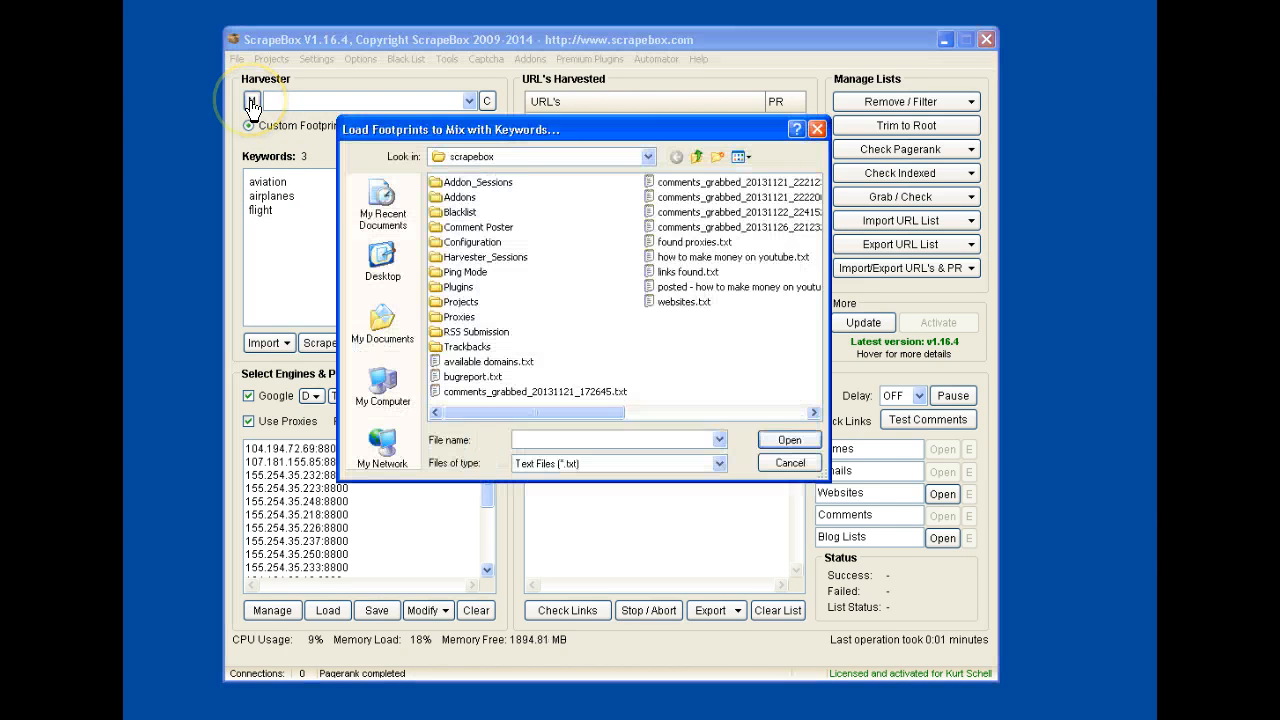
click(697, 158)
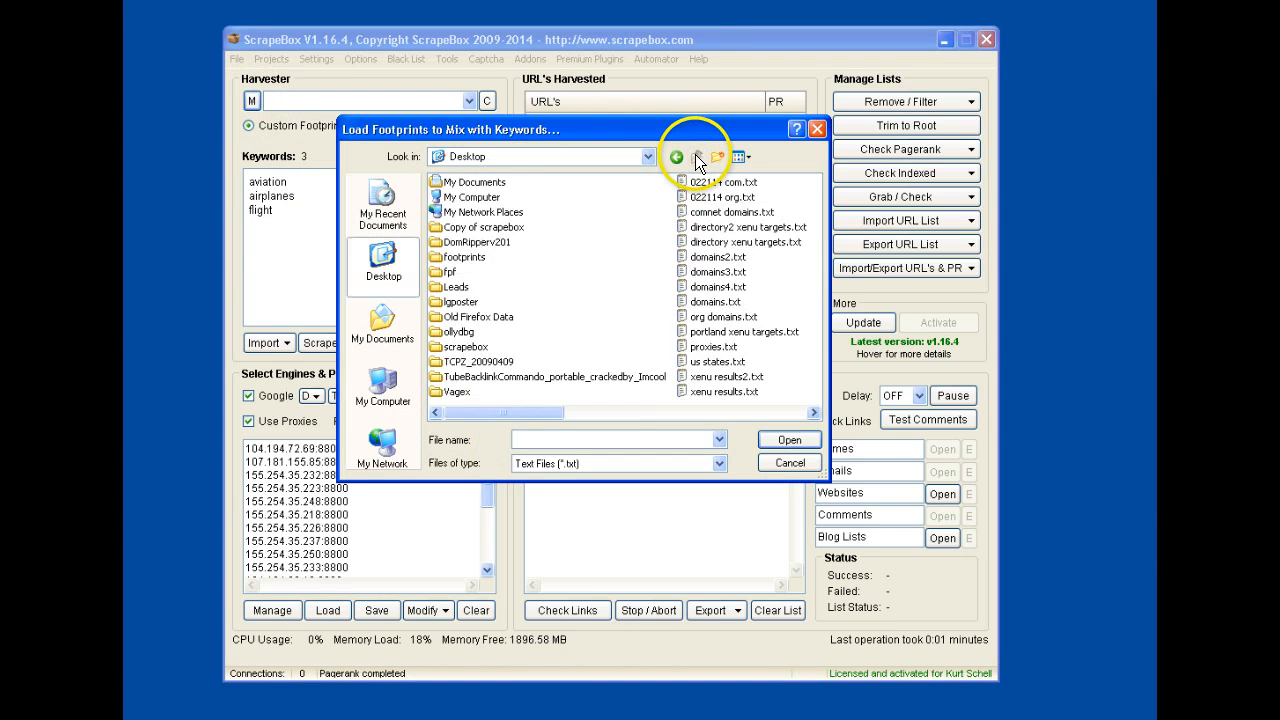
click(718, 362)
double_click(719, 364)
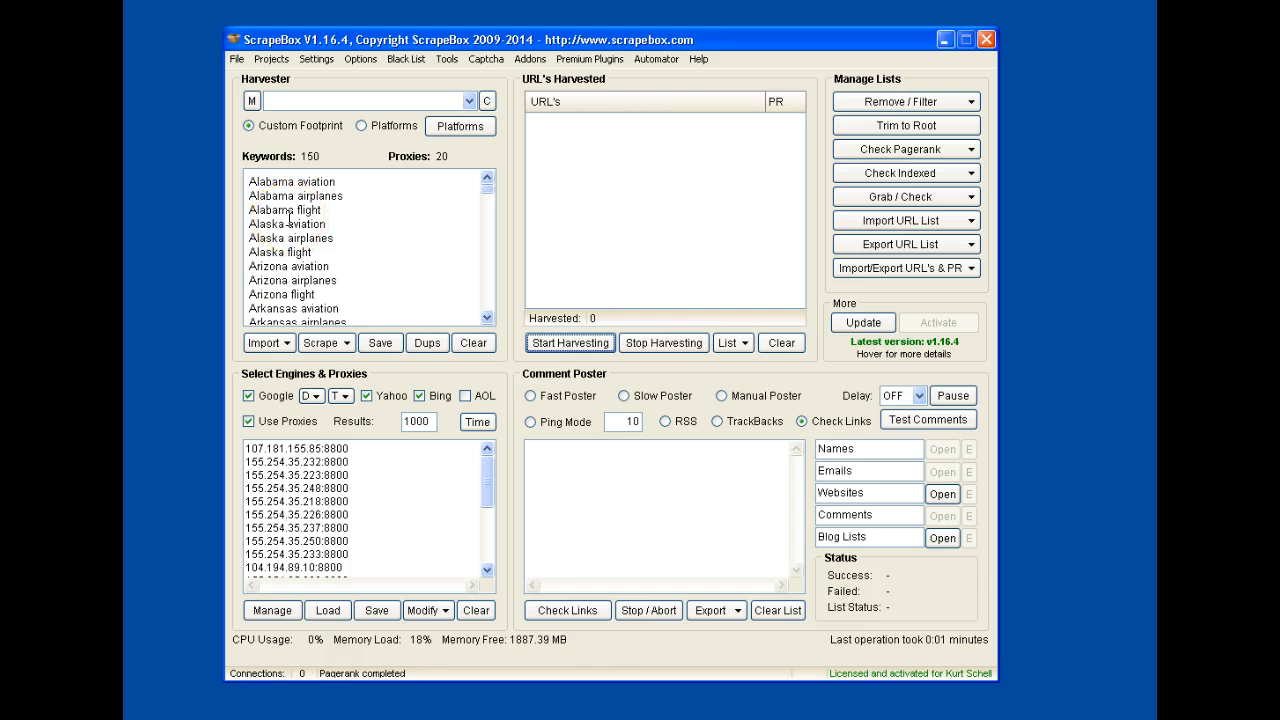
Harvest URLs for the mixed keywords with the current untested proxies, and stop the harvest early
click(584, 345)
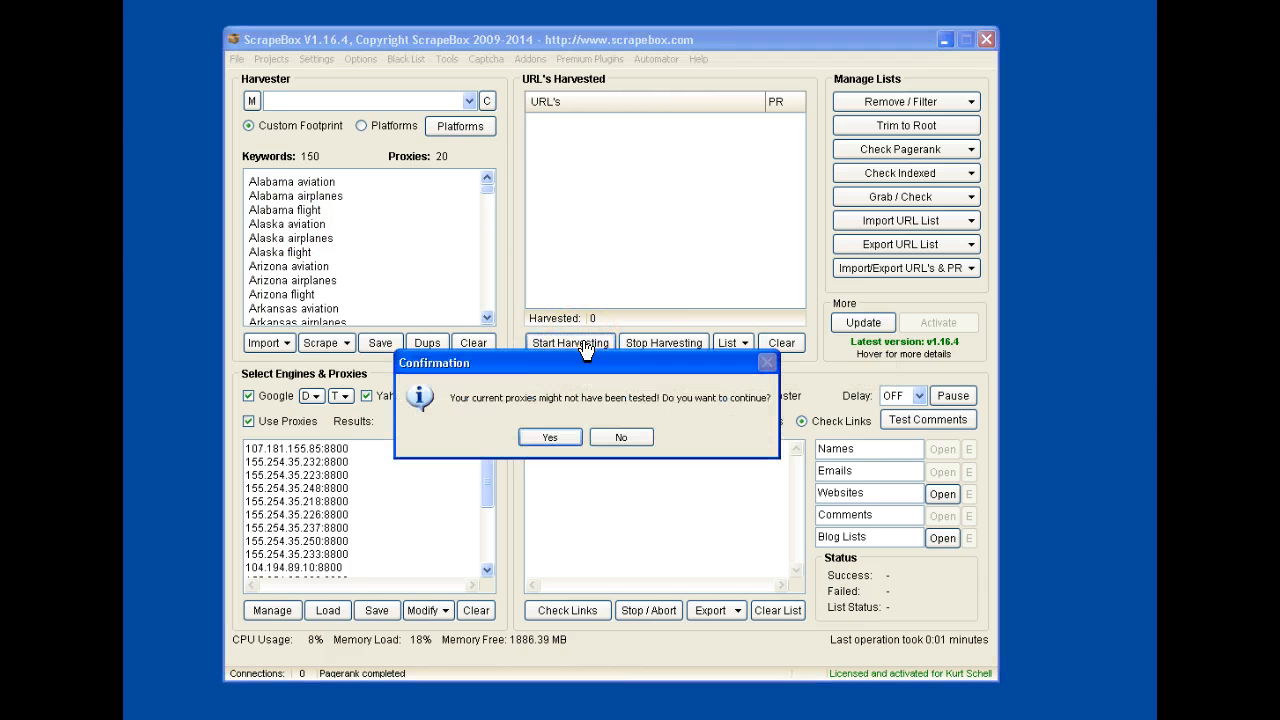
click(551, 435)
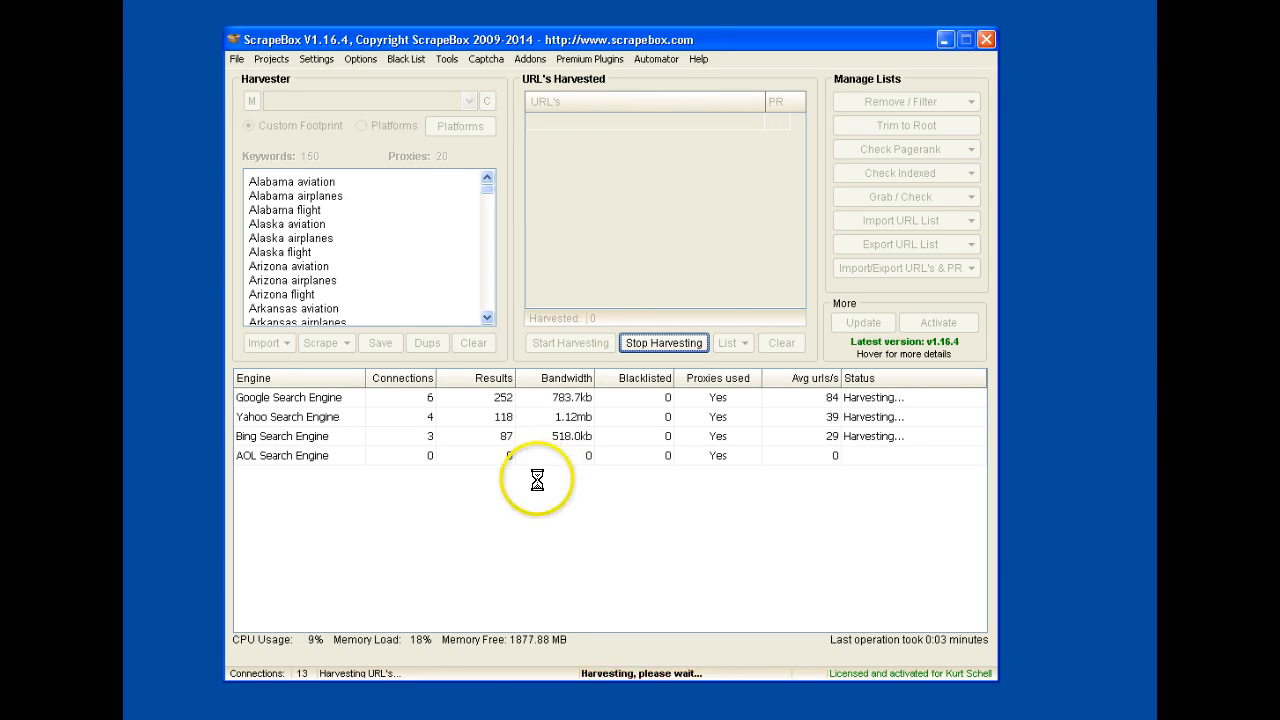
click(674, 344)
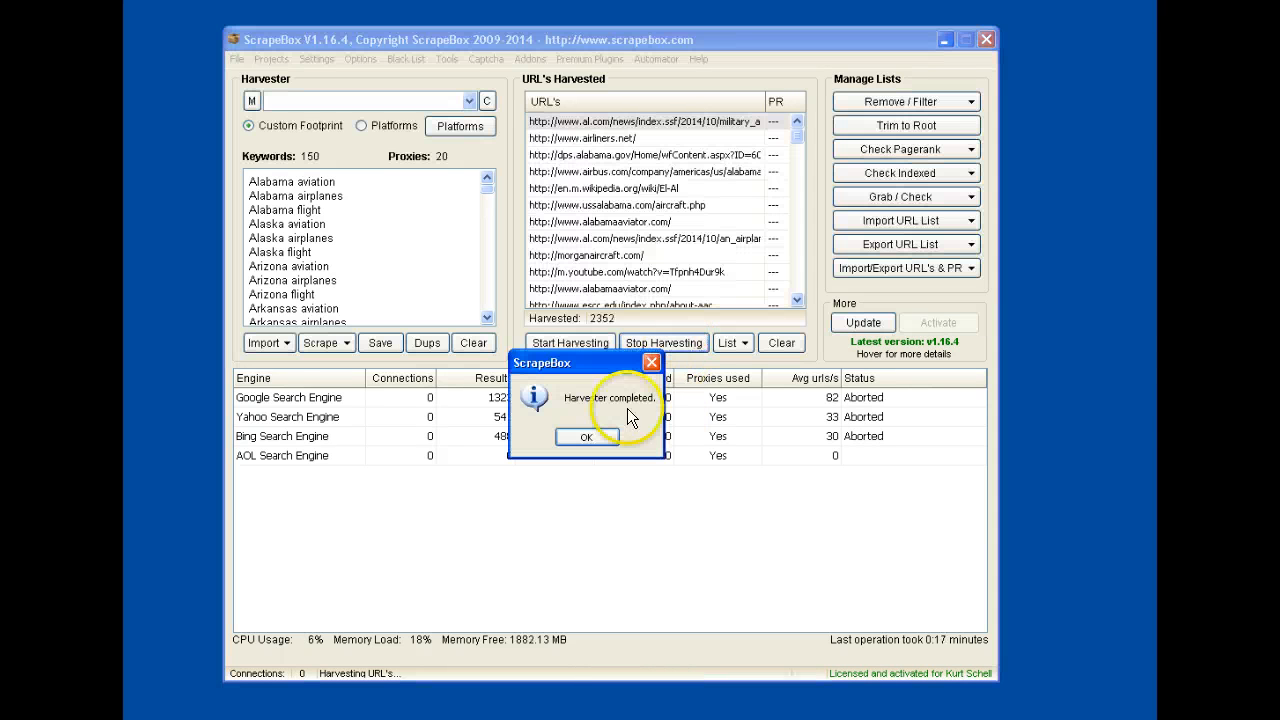
click(598, 433)
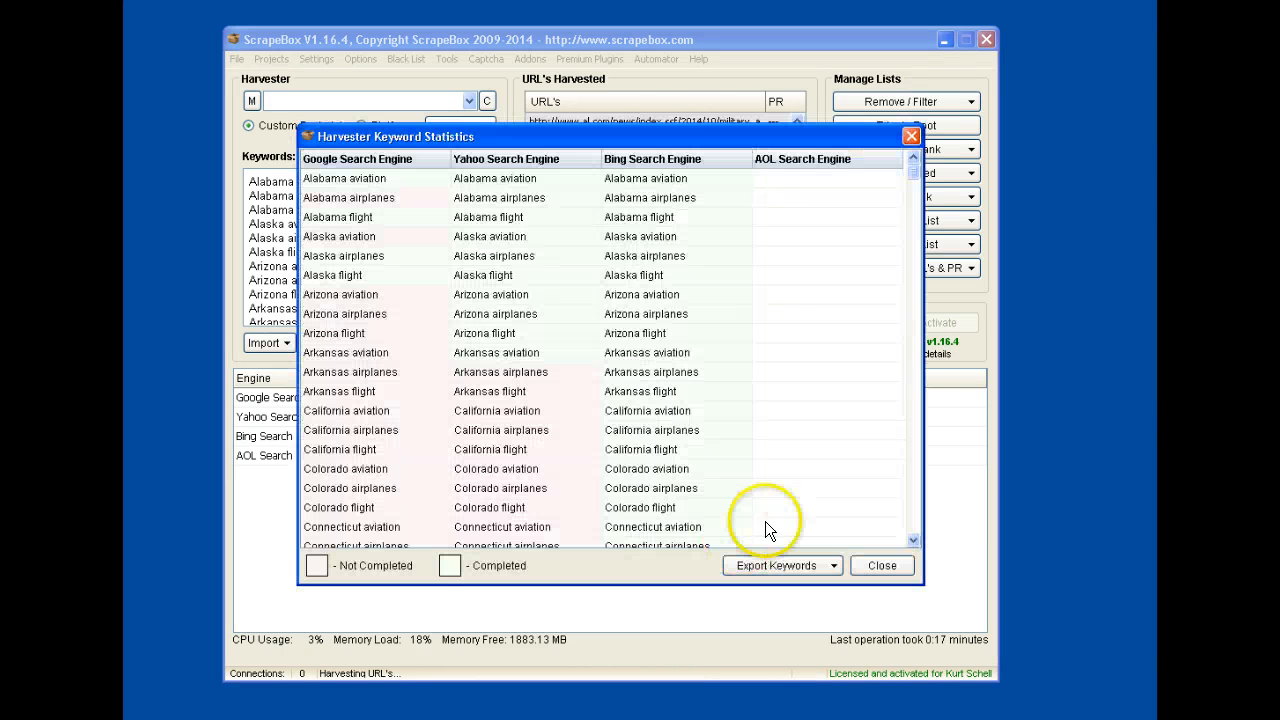
click(882, 566)
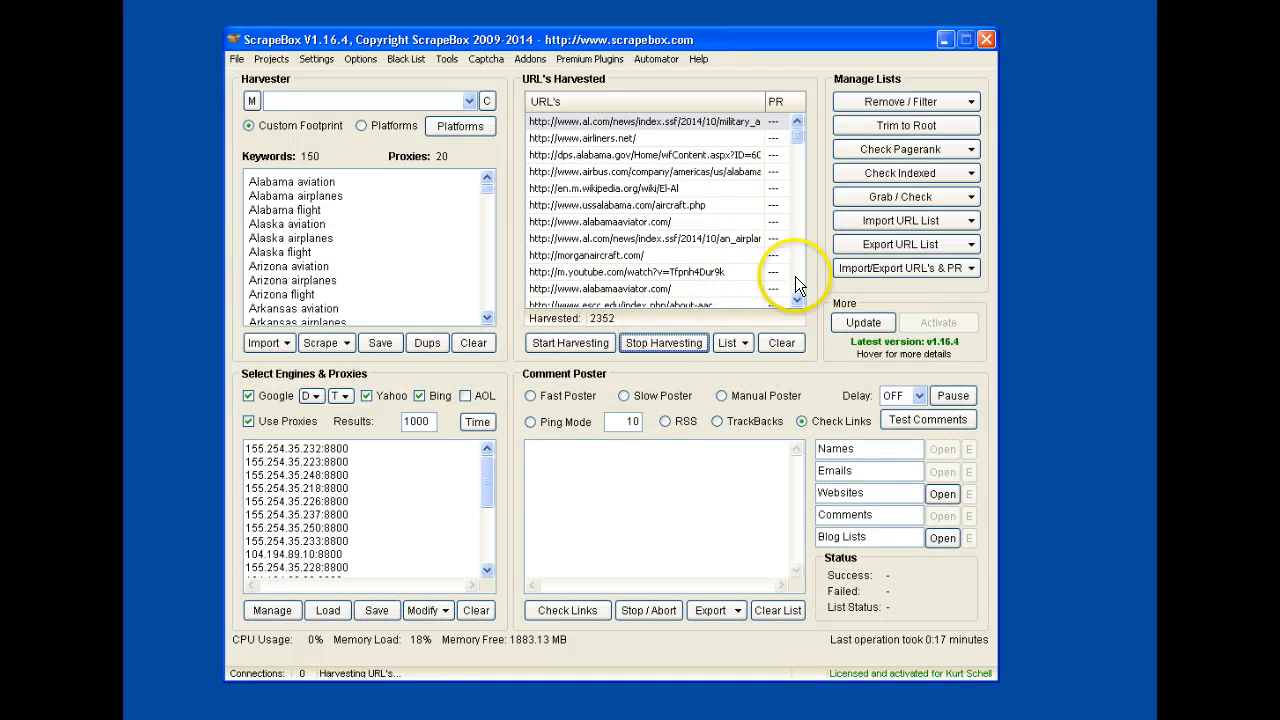
Remove all duplicate domains from the harvested URL list
click(906, 102)
click(912, 140)
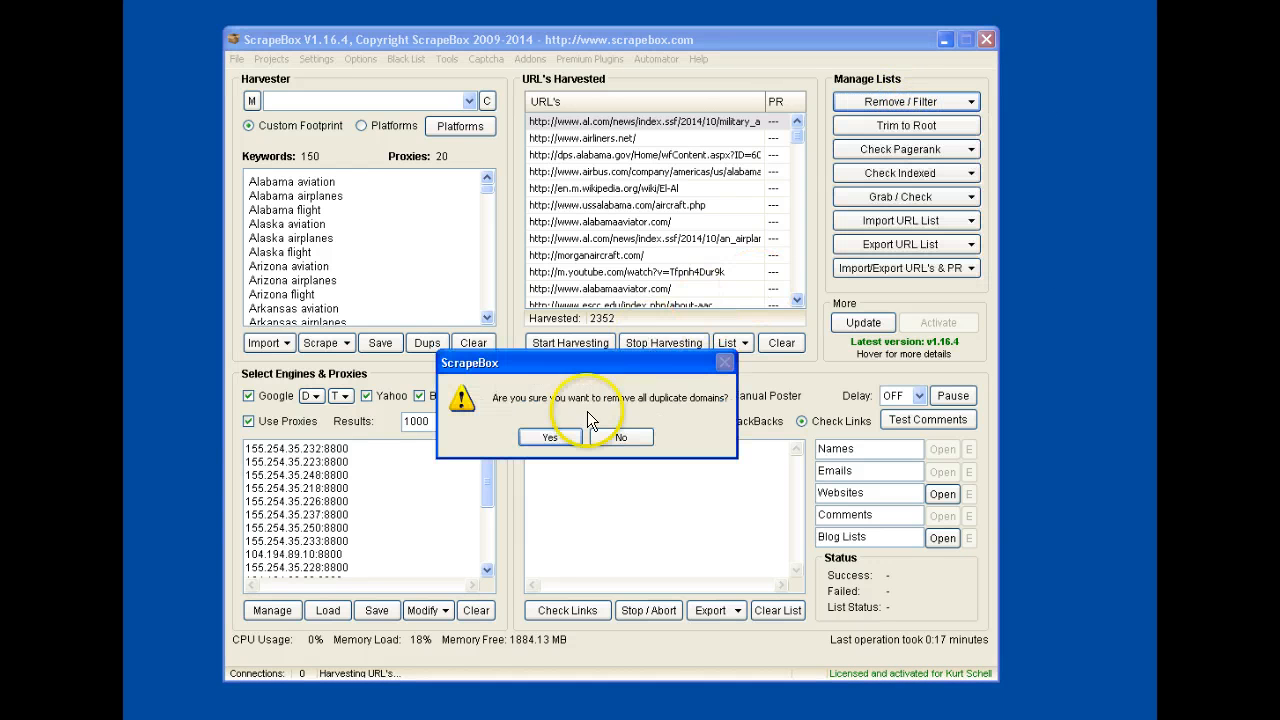
click(552, 440)
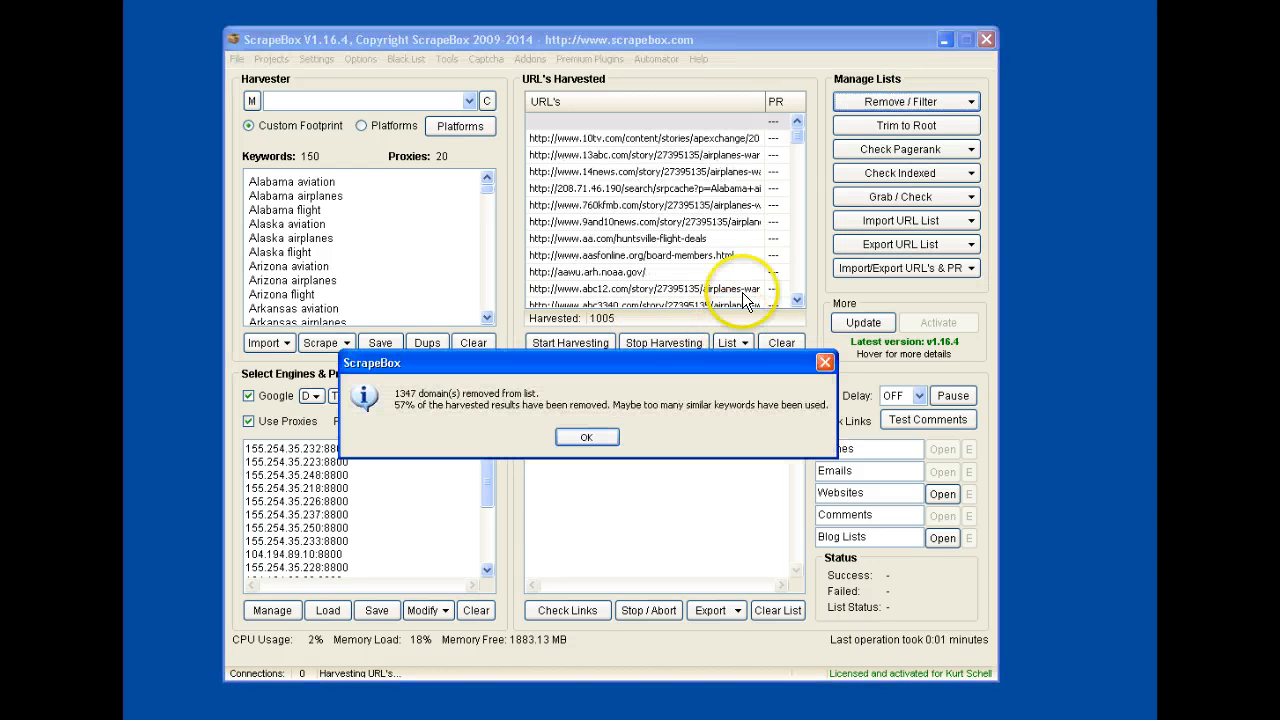
Trim all harvested URLs to their root domains
click(568, 437)
click(906, 125)
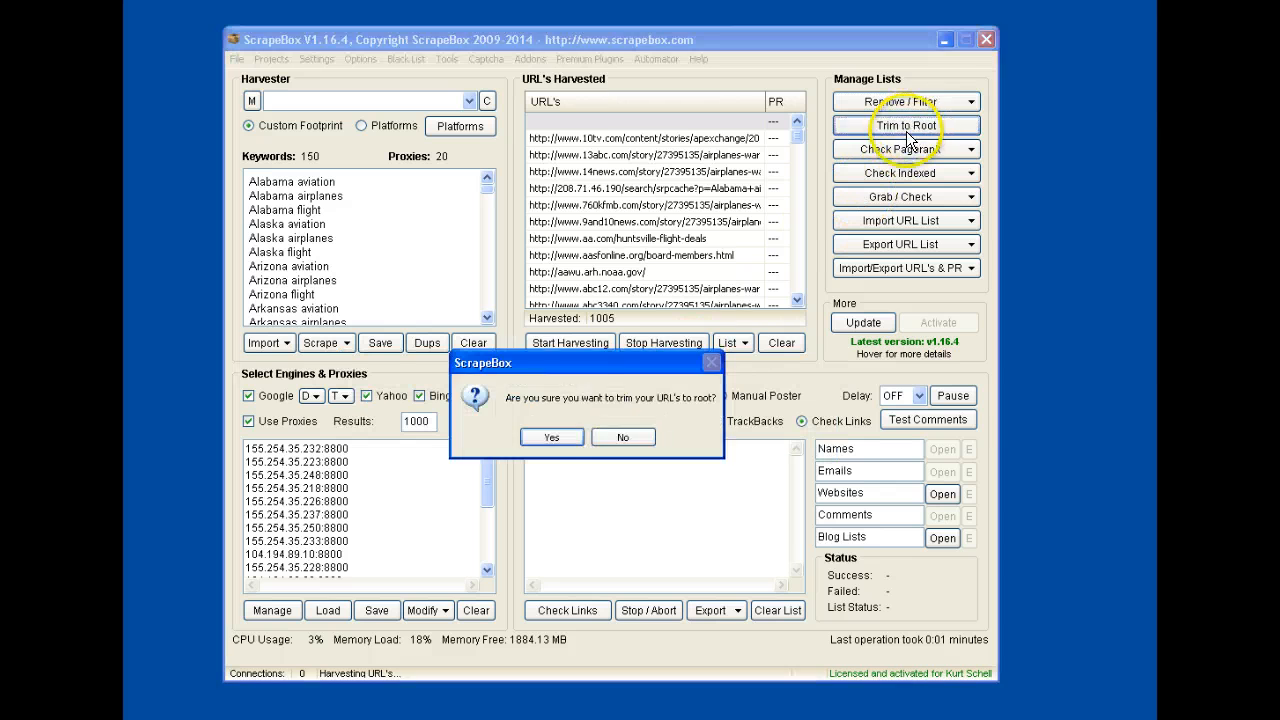
click(546, 436)
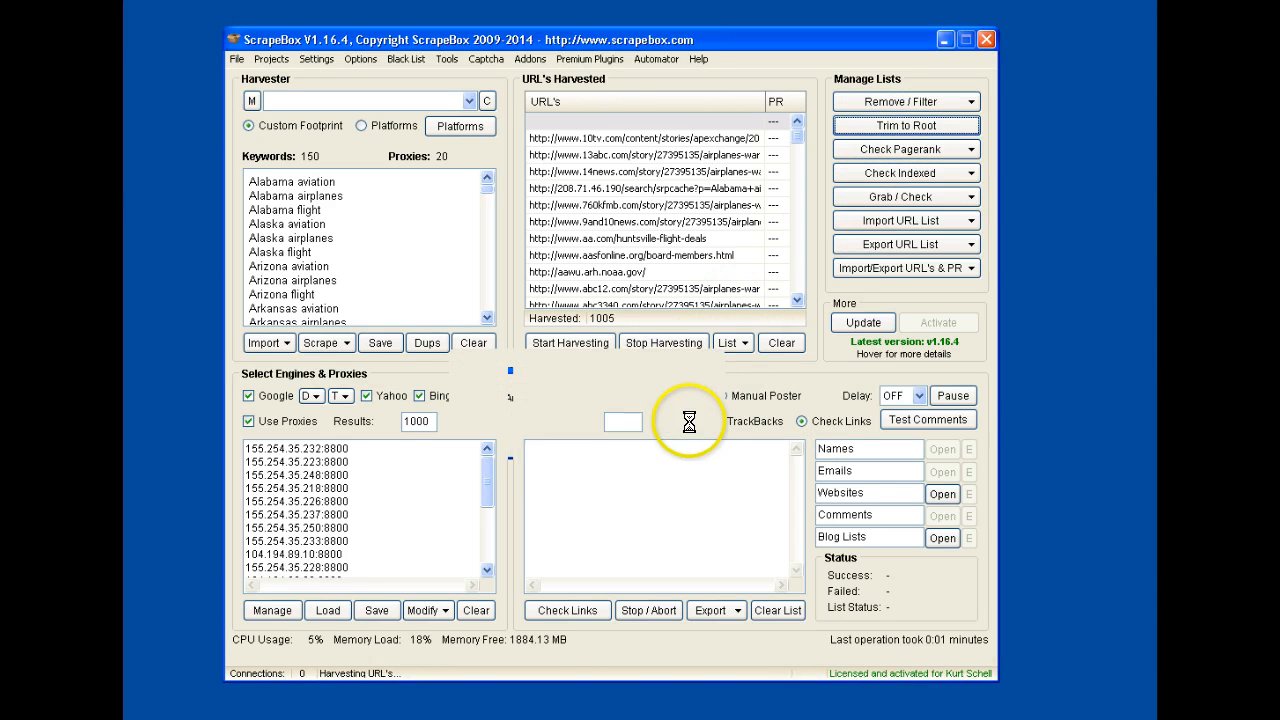
click(594, 437)
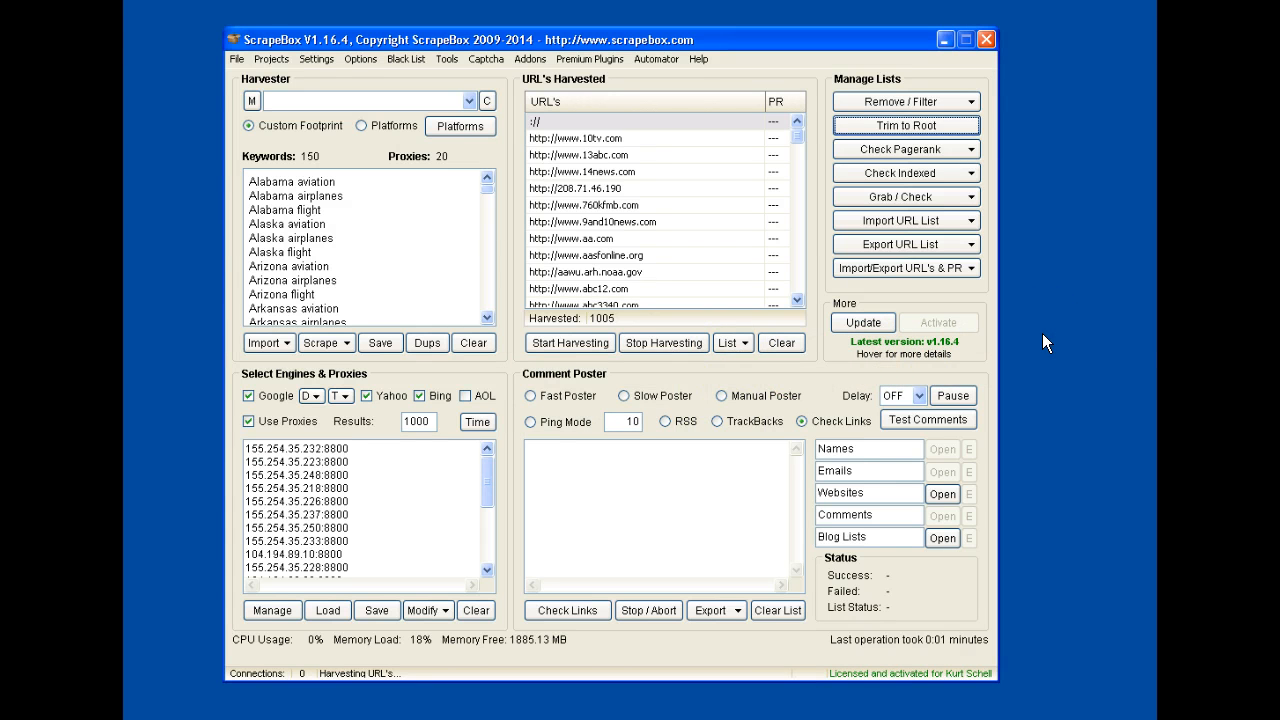
Retrieve the domain PageRank for all URLs in the harvested list
click(904, 152)
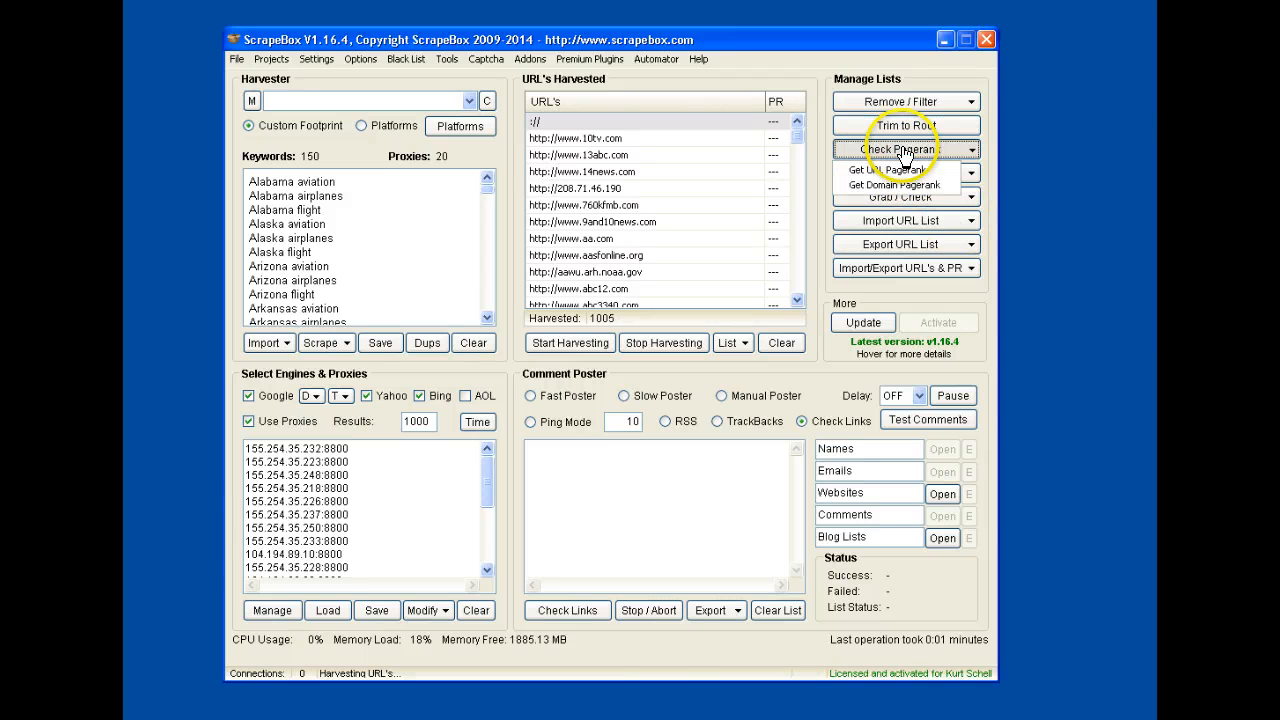
click(884, 188)
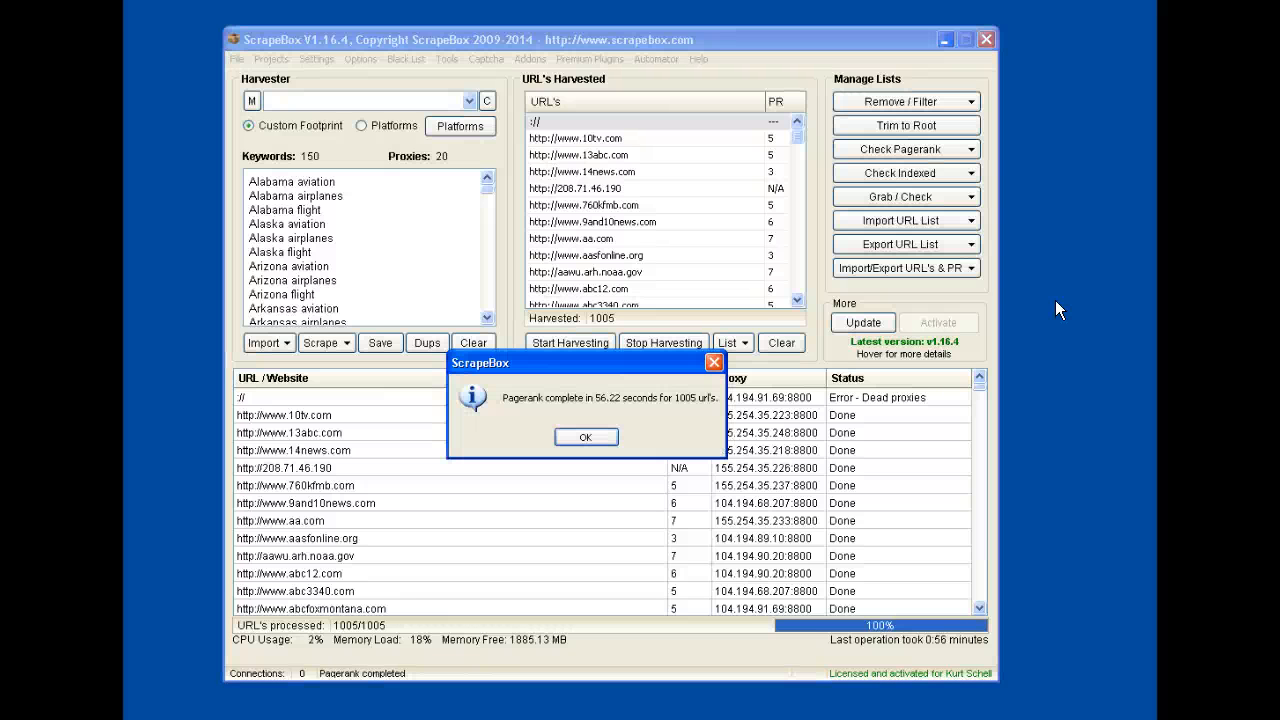
click(585, 436)
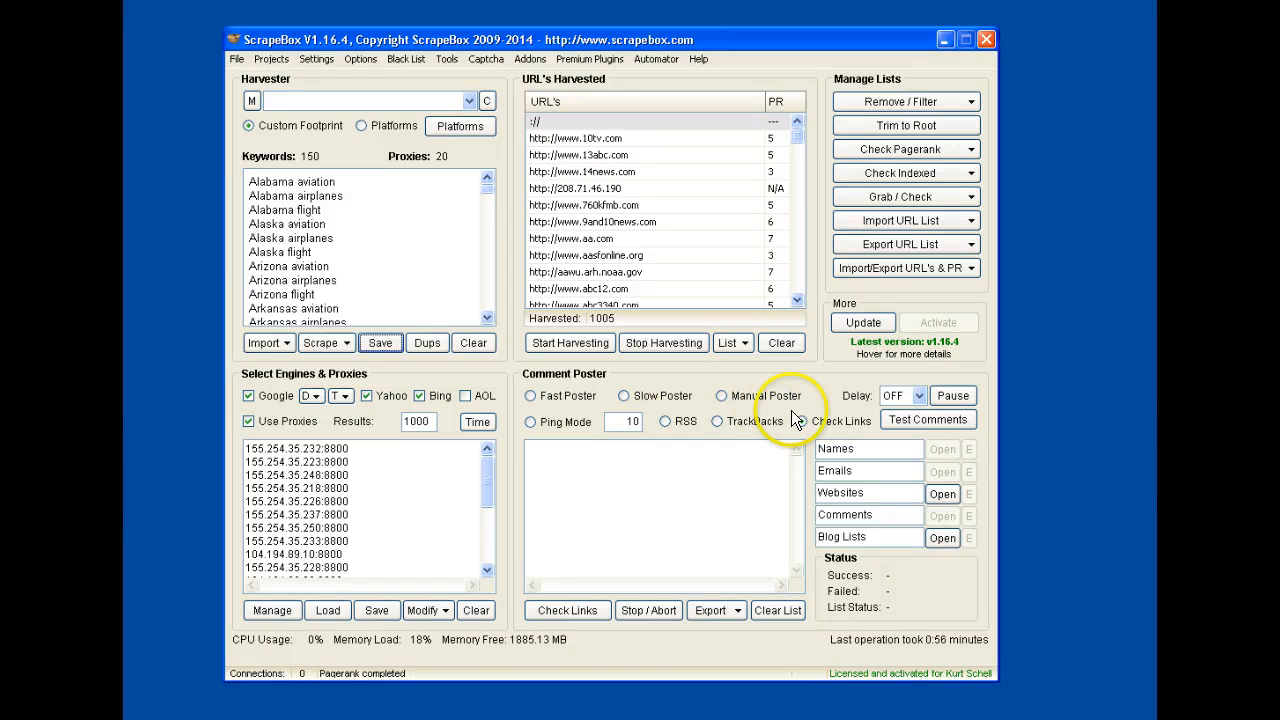
Sort the harvested URLs by PageRank from highest to lowest
click(780, 103)
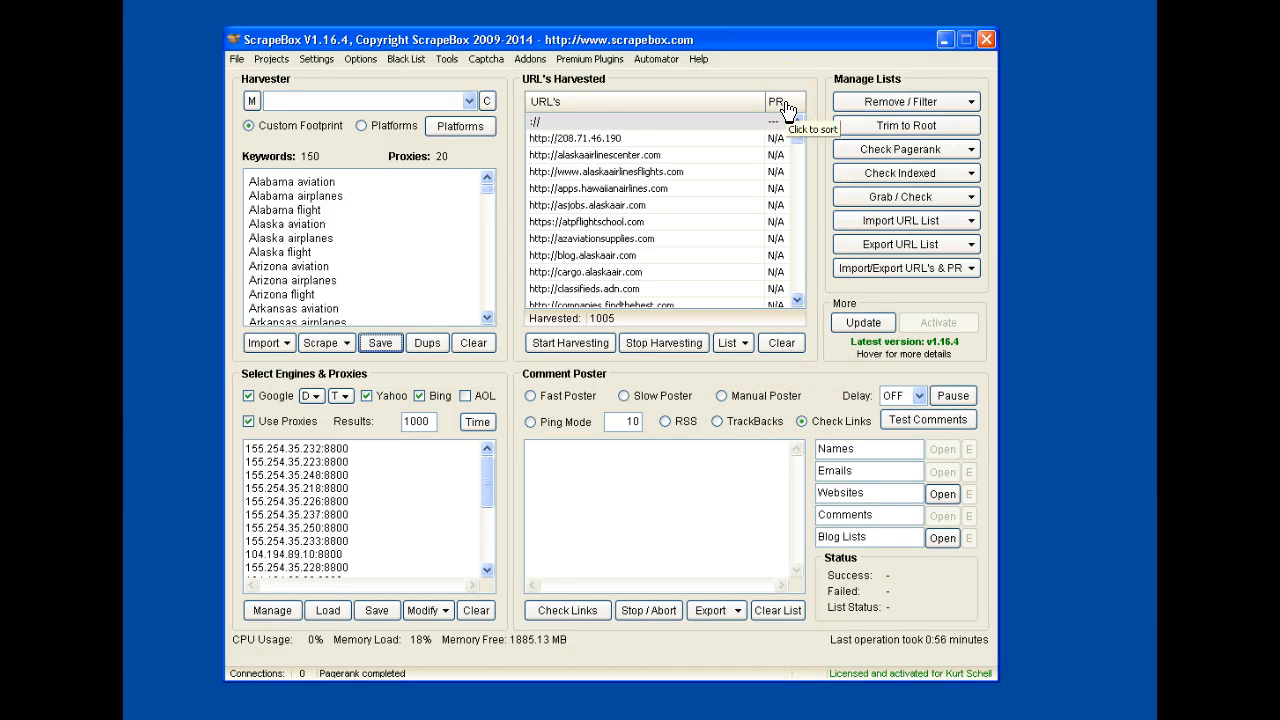
click(786, 107)
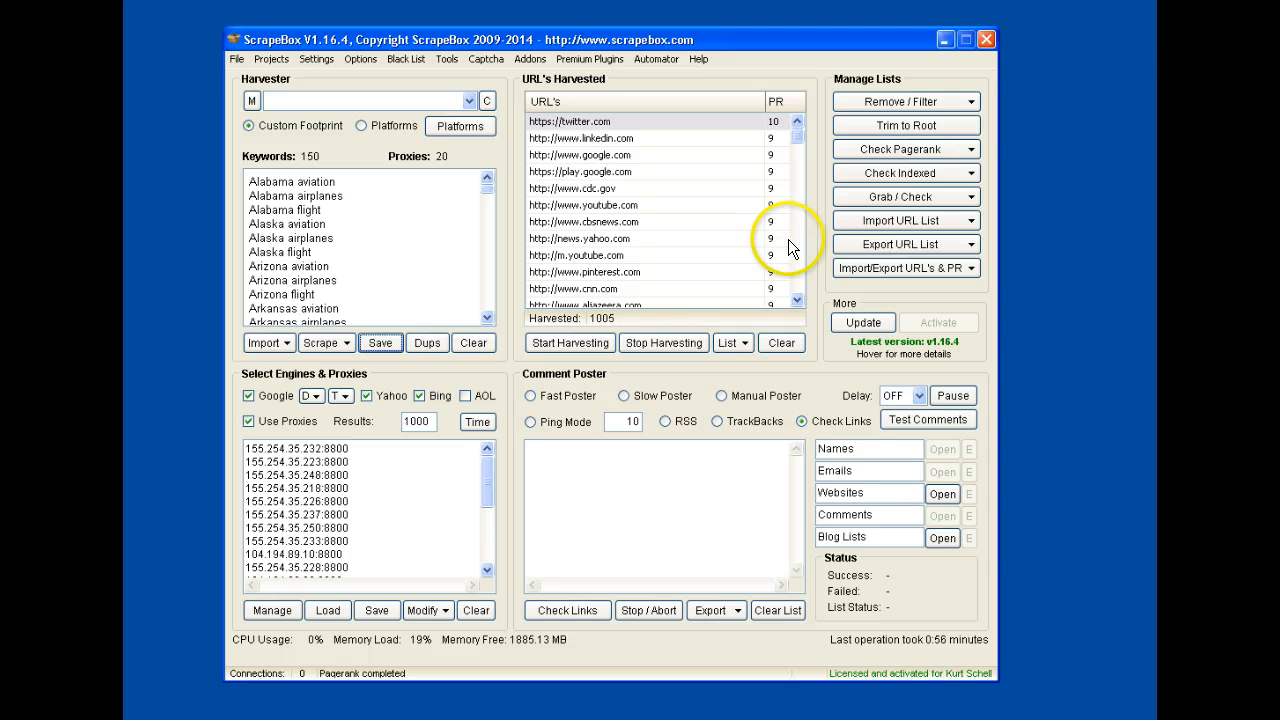
key(Return)
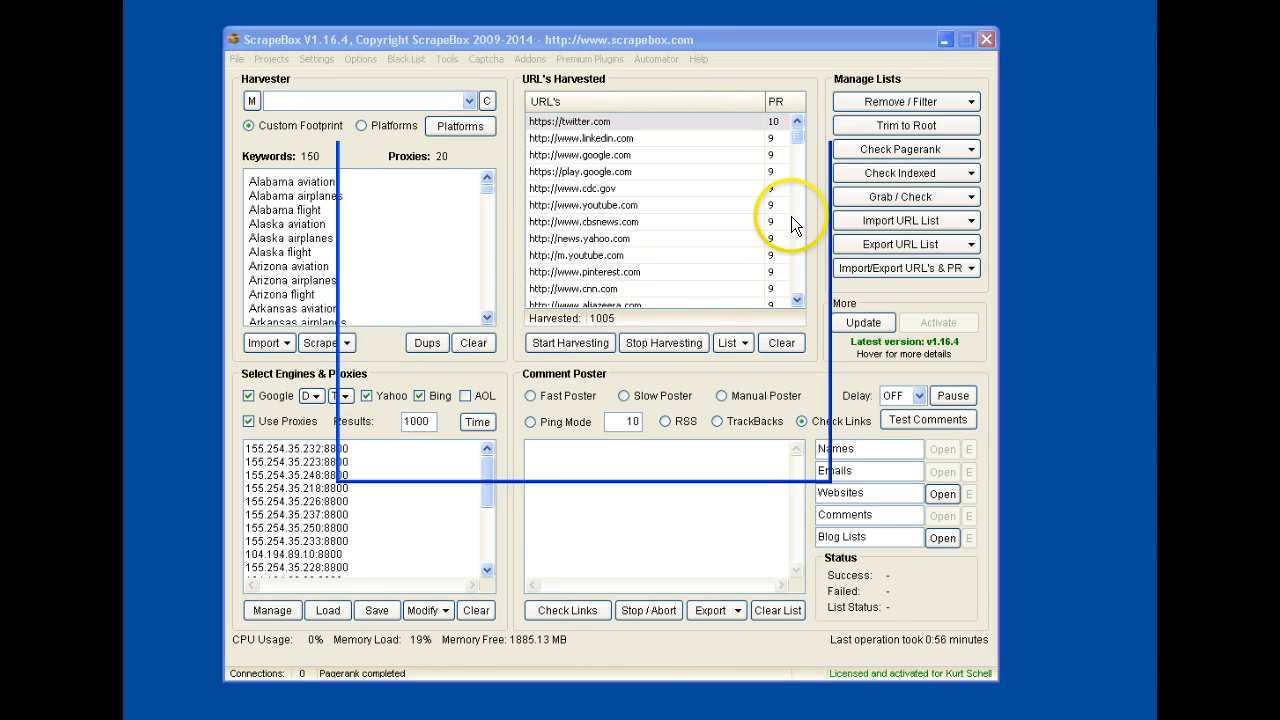
click(792, 463)
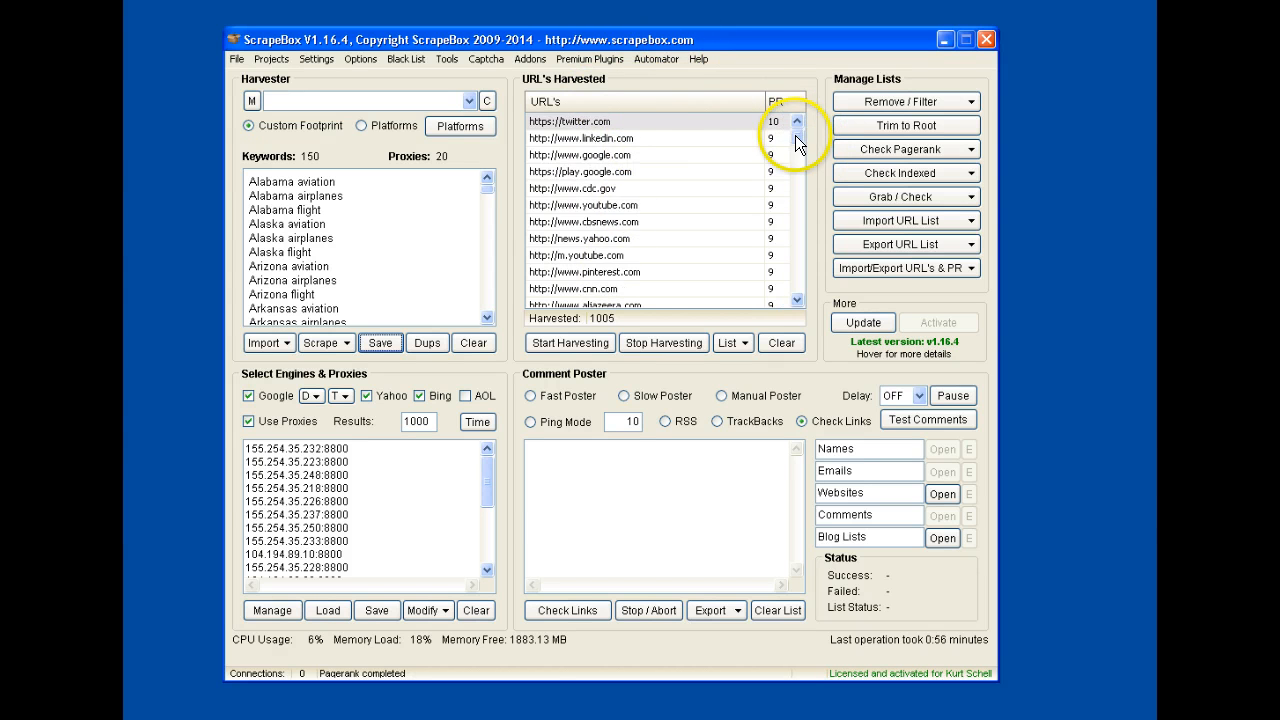
drag(795, 135, 800, 202)
drag(800, 213, 783, 235)
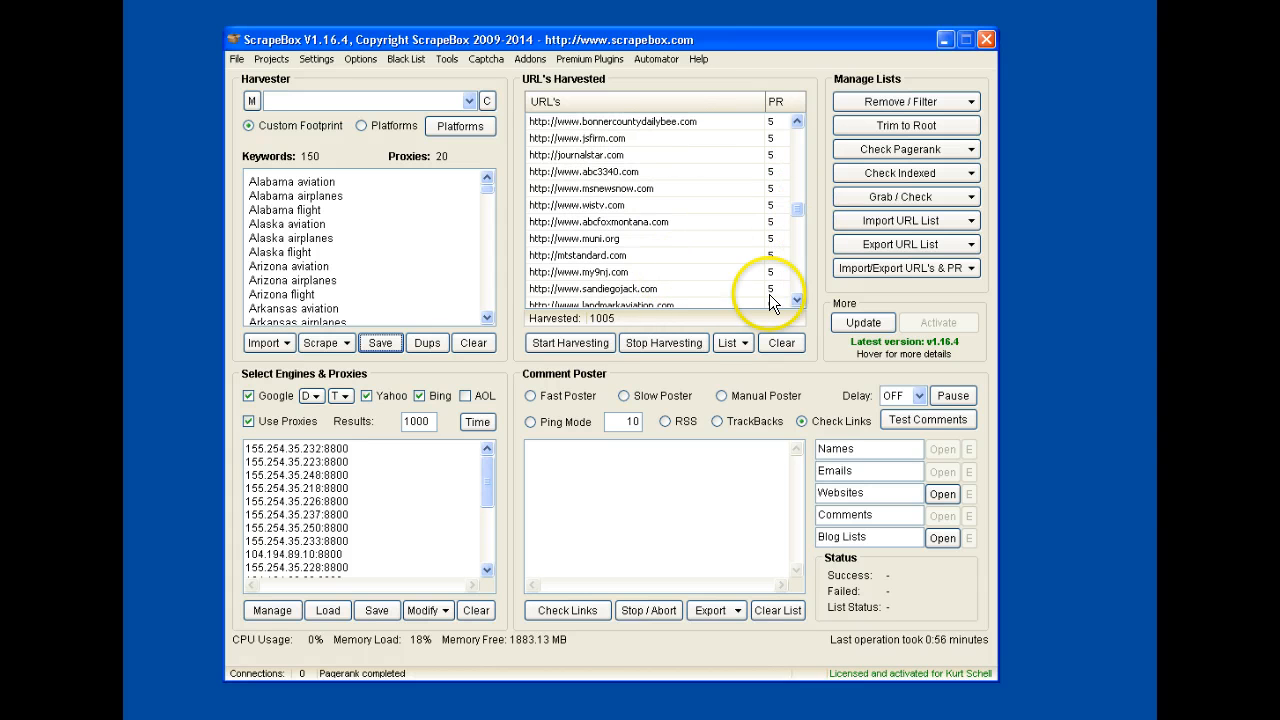
scroll(777, 277, down, 3)
click(663, 250)
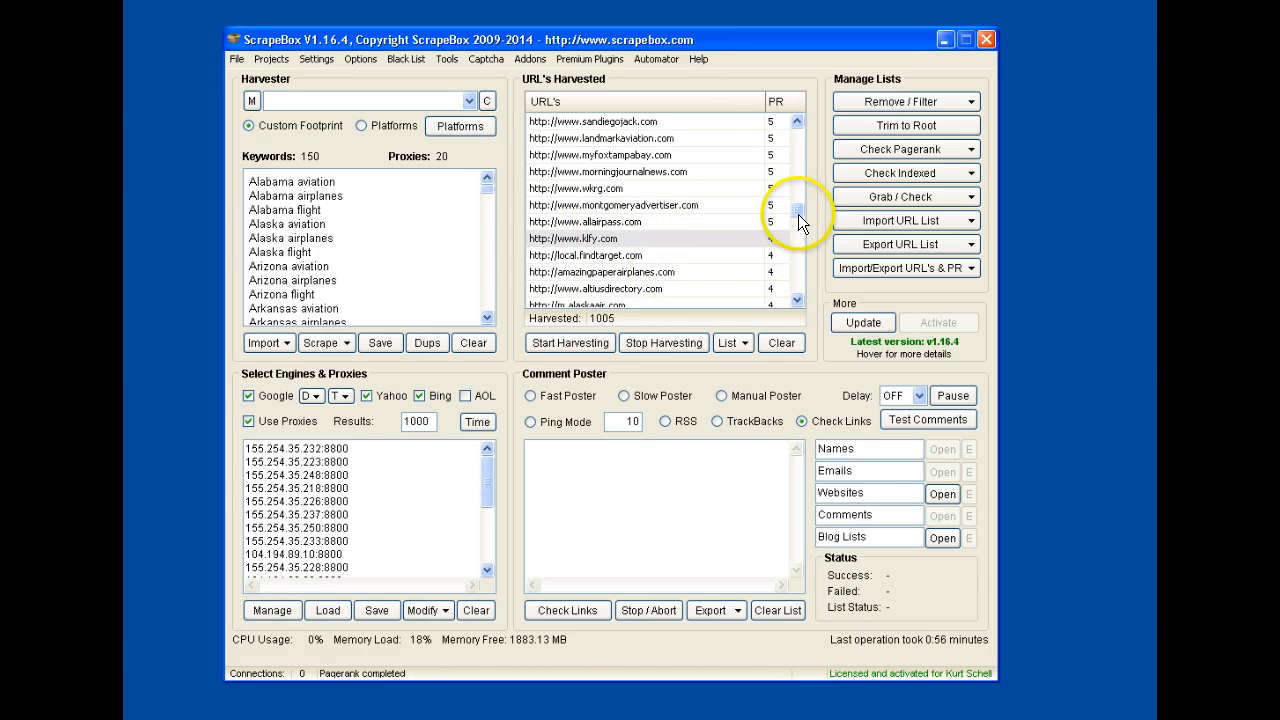
drag(798, 208, 796, 296)
key(ctrl+a)
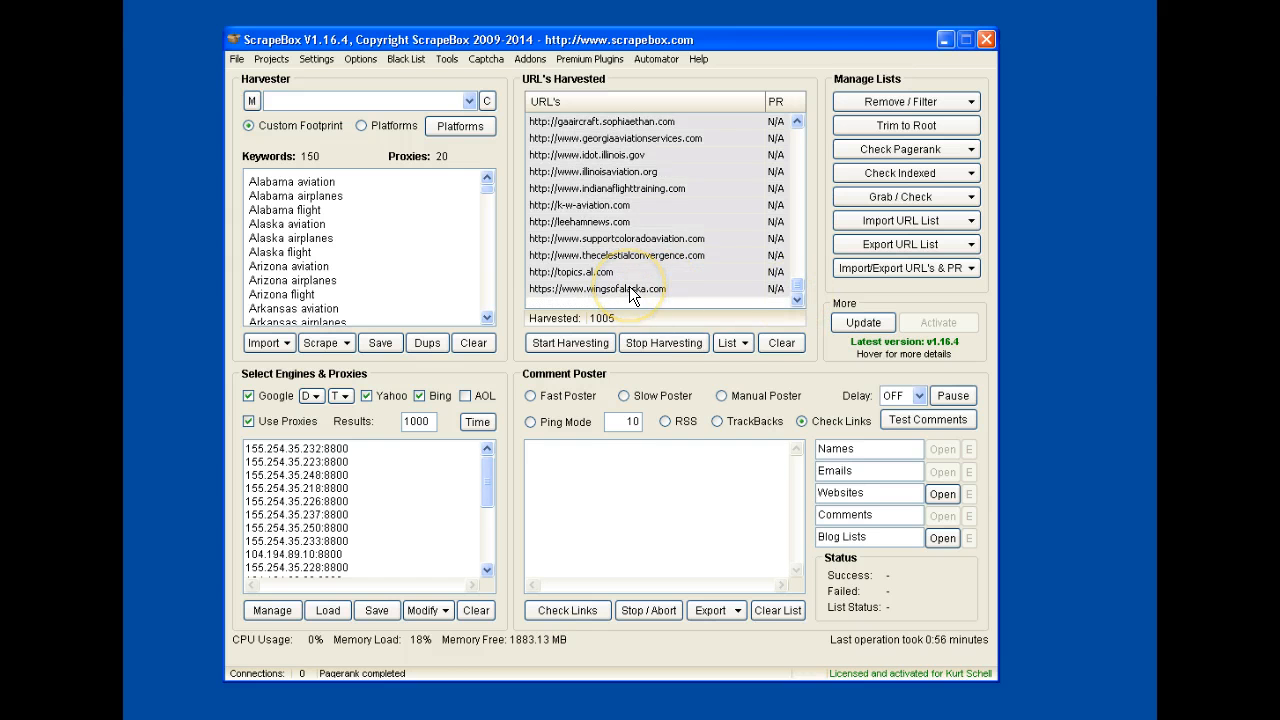
right_click(630, 289)
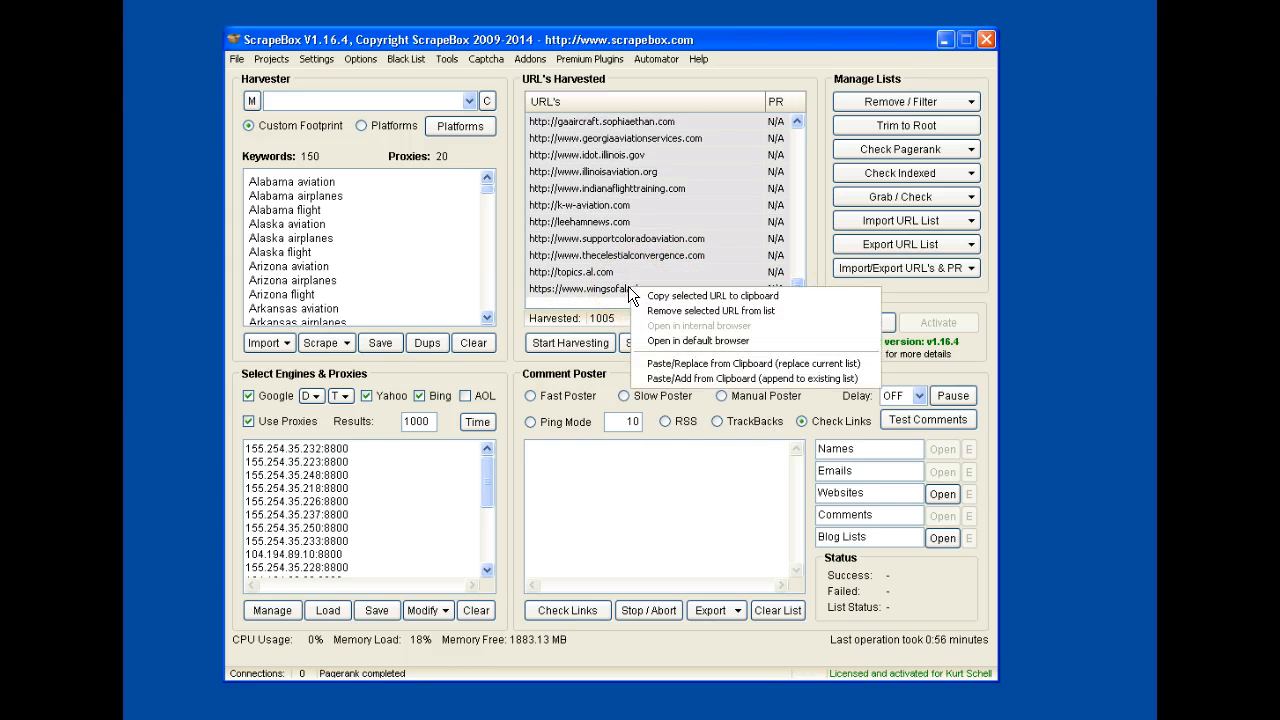
click(700, 311)
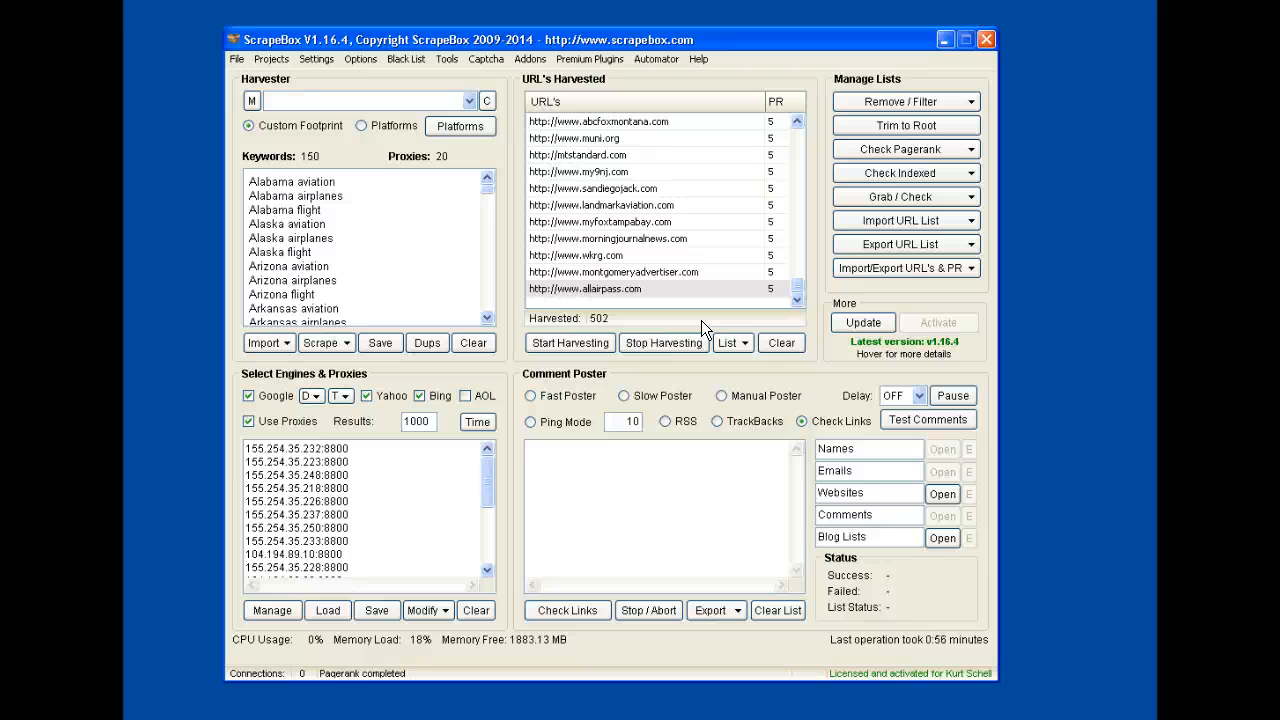
Remove the first four unrelated URLs, twitter.com through play.google.com, from the start of the harvested list
drag(798, 290, 801, 121)
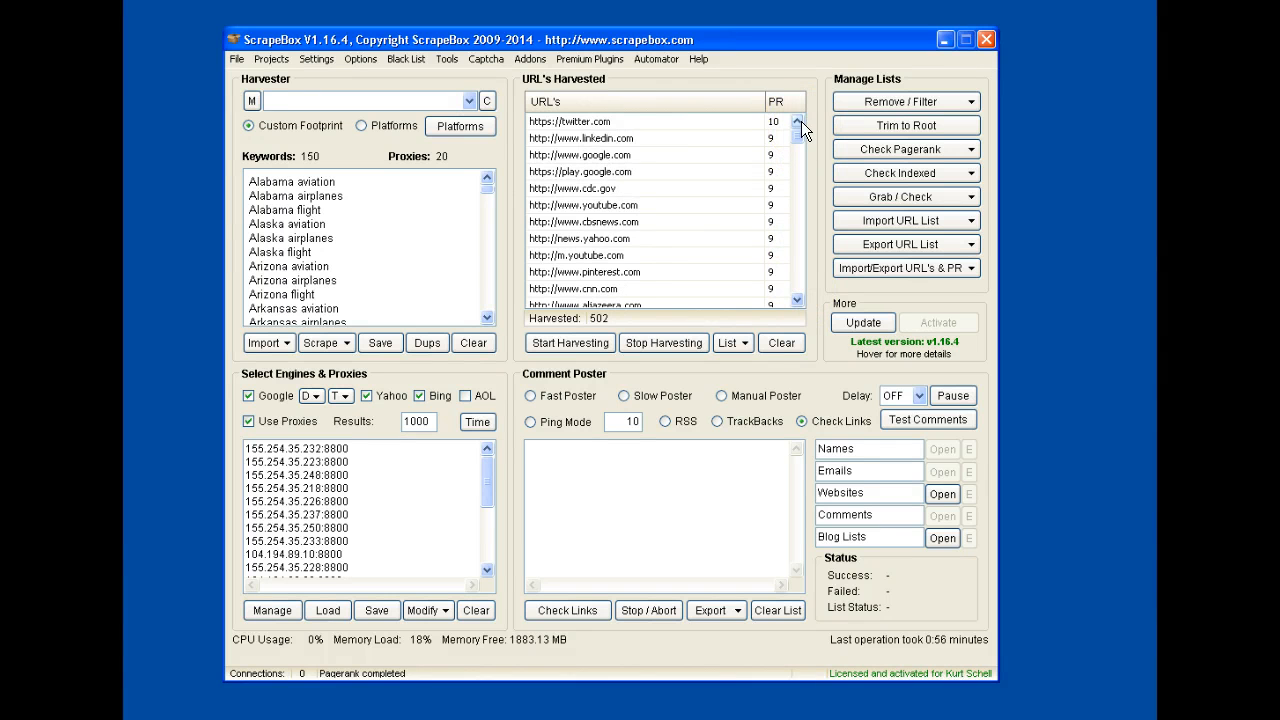
click(608, 121)
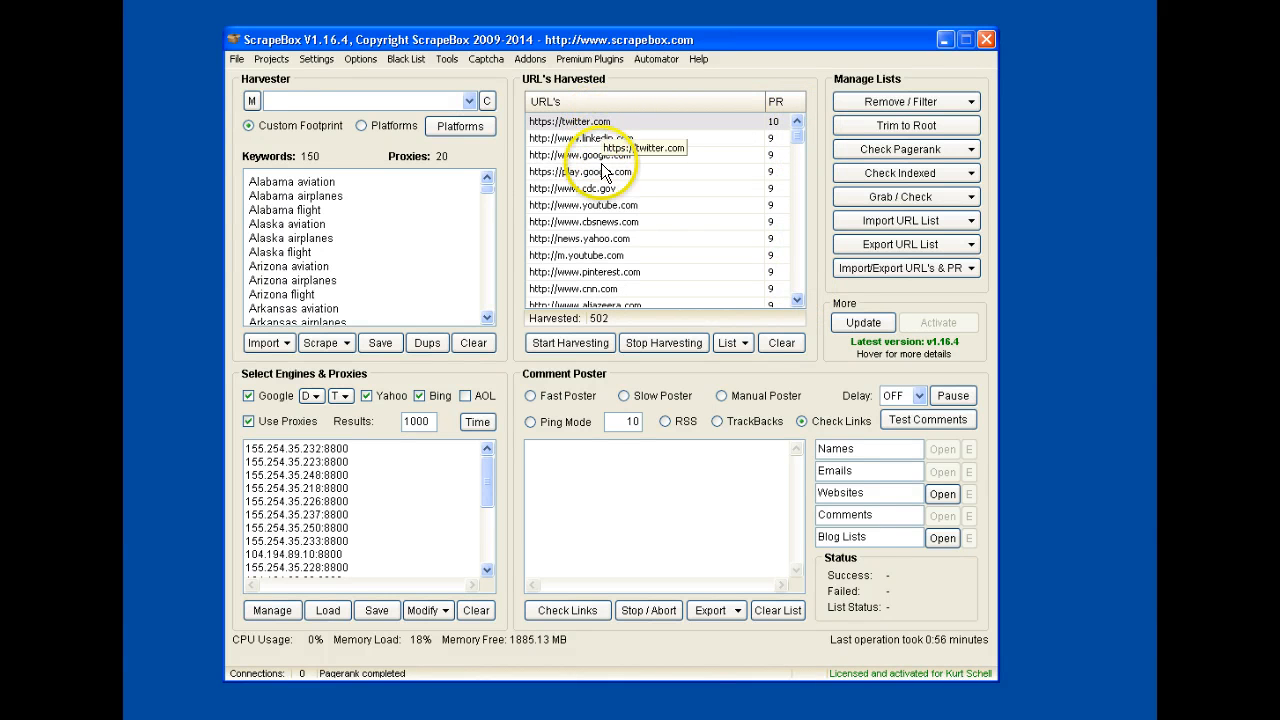
shift+click(609, 172)
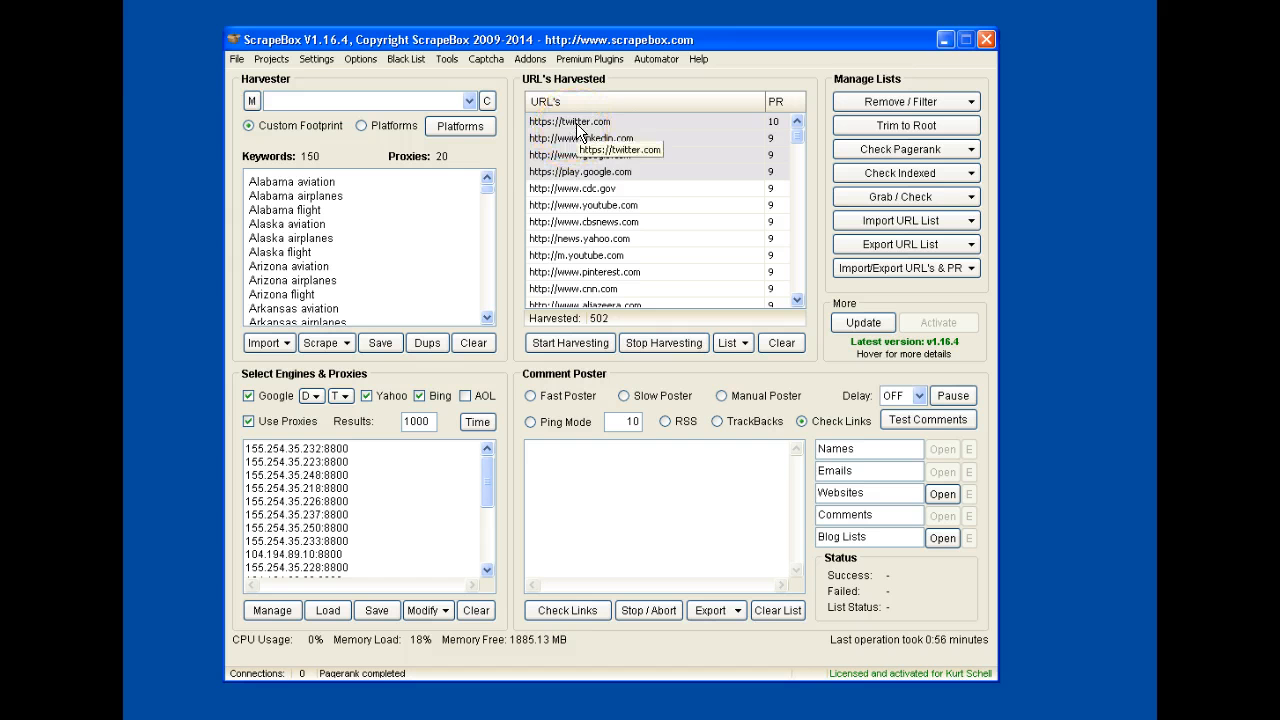
right_click(624, 180)
click(675, 195)
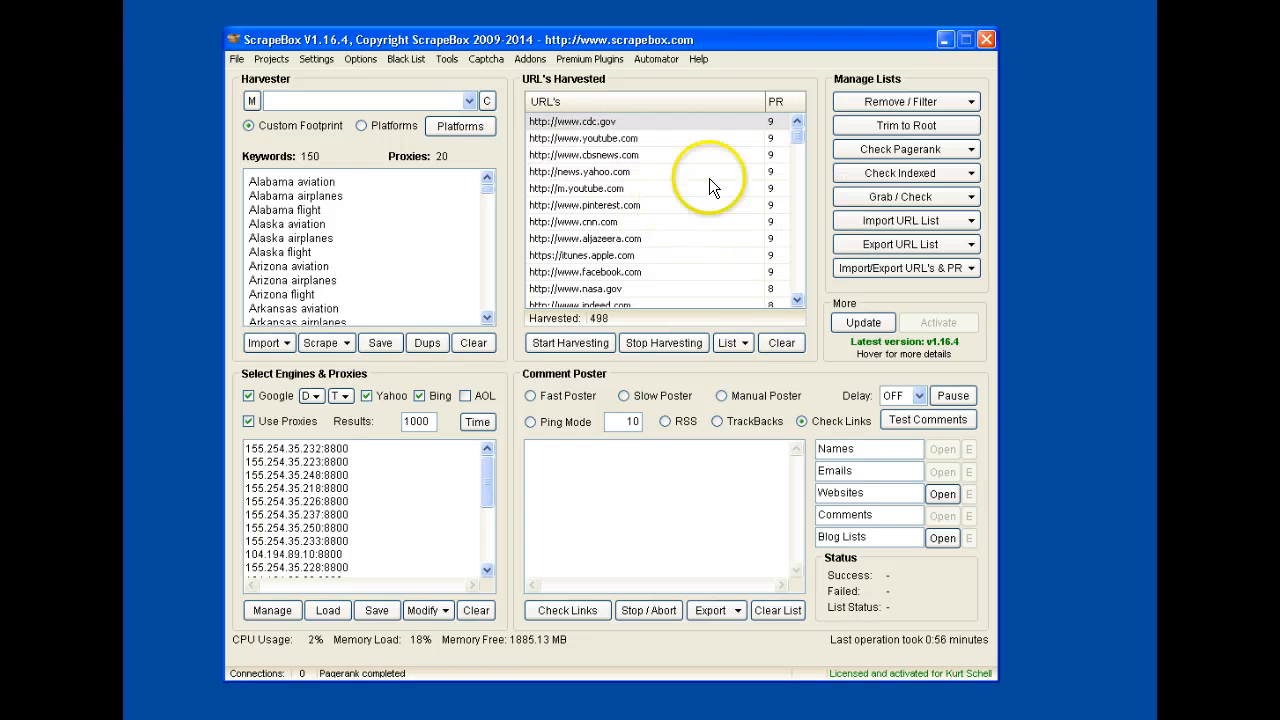
right_click(609, 139)
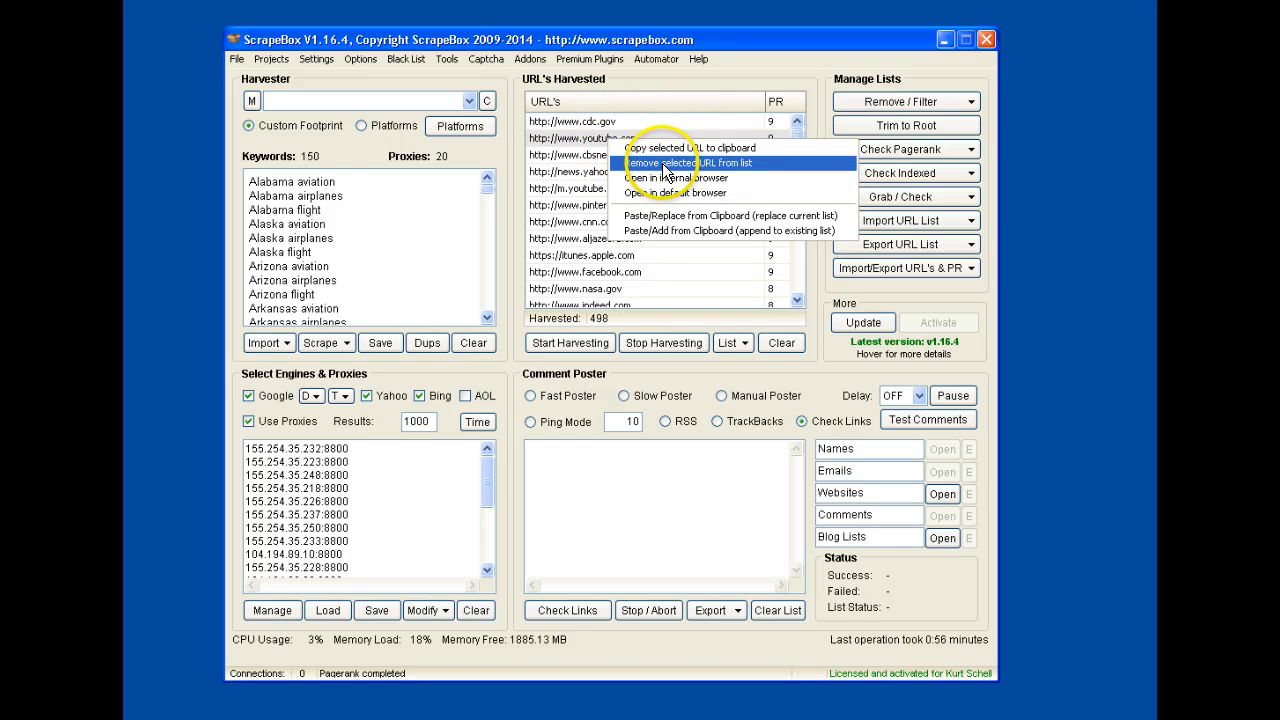
click(665, 163)
click(597, 174)
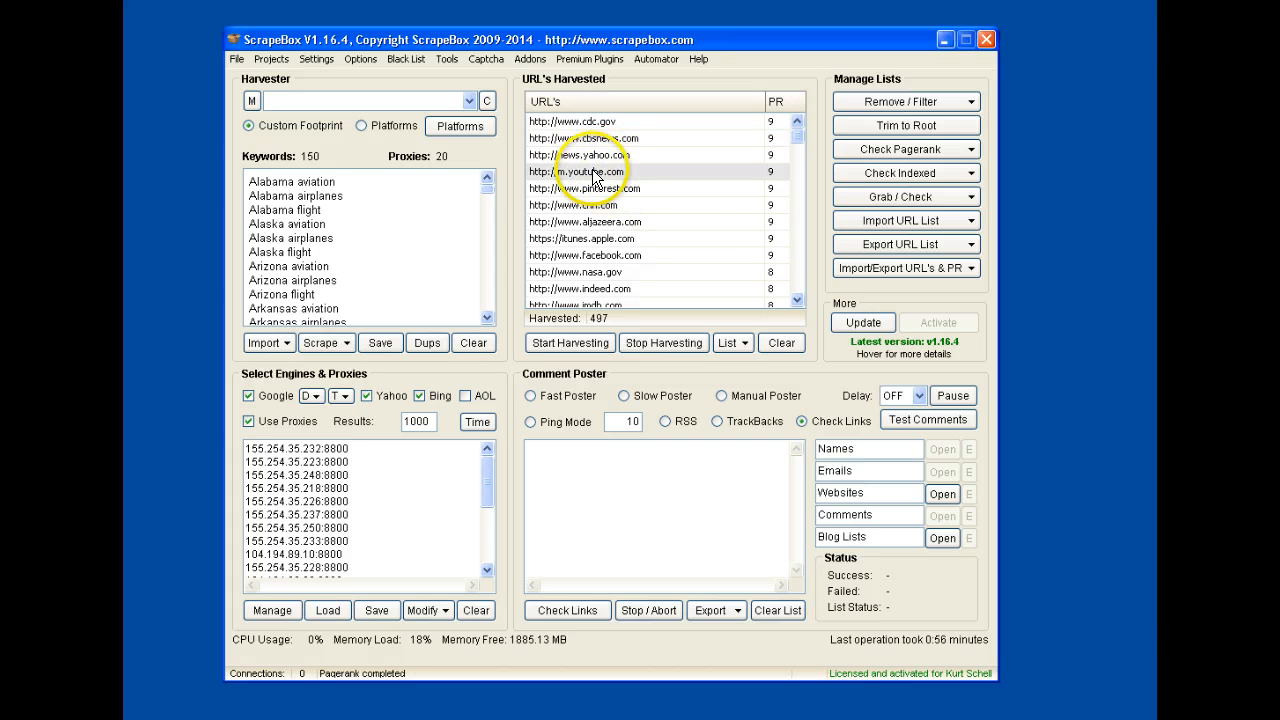
right_click(594, 172)
click(642, 196)
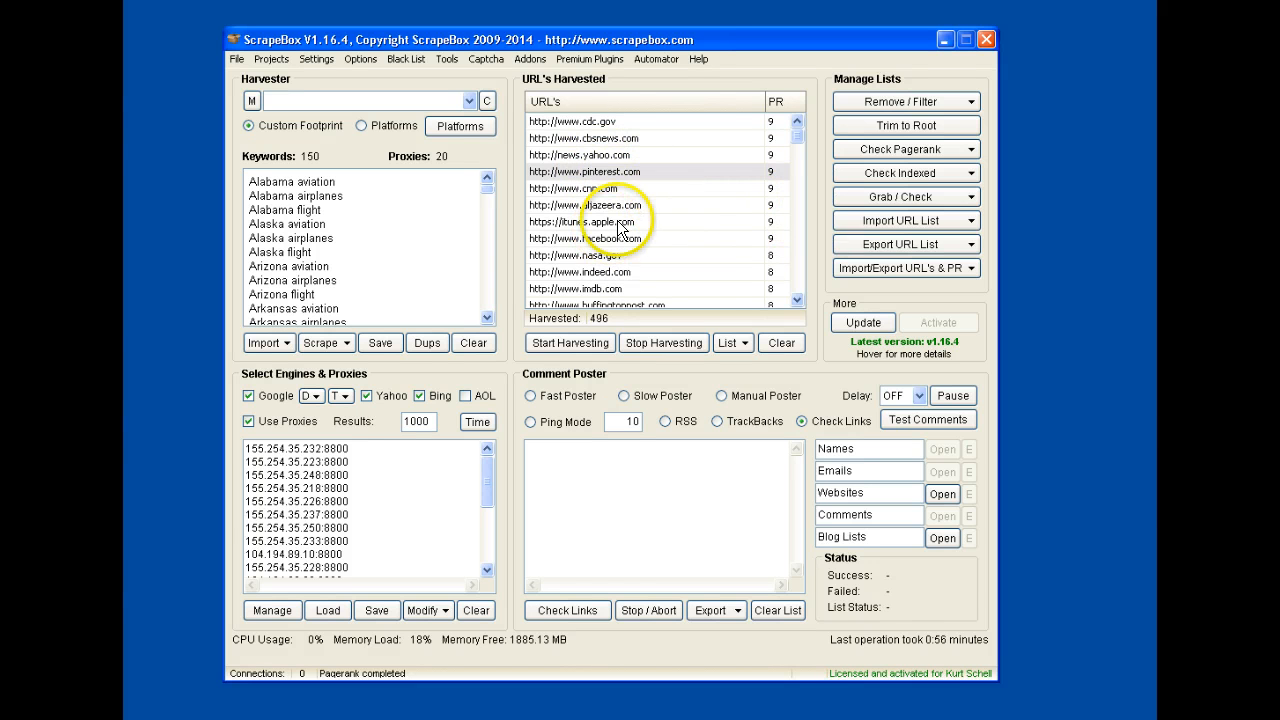
right_click(620, 224)
click(660, 243)
right_click(603, 228)
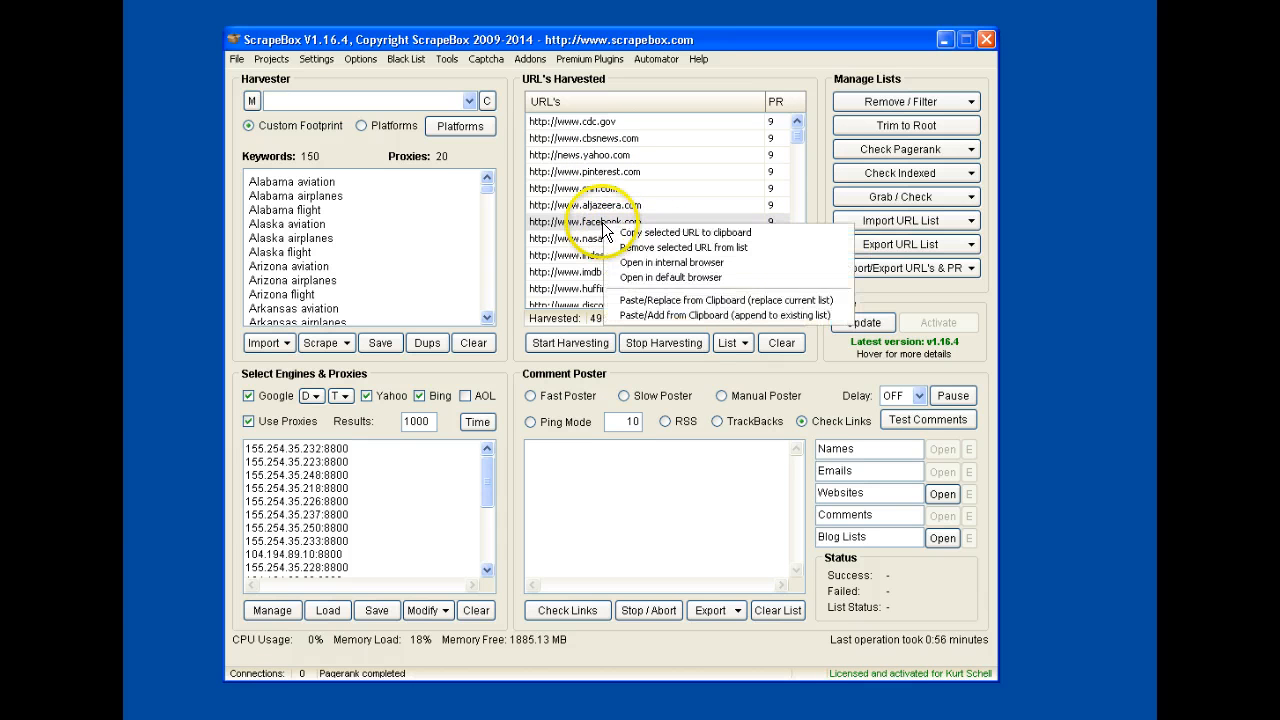
click(660, 247)
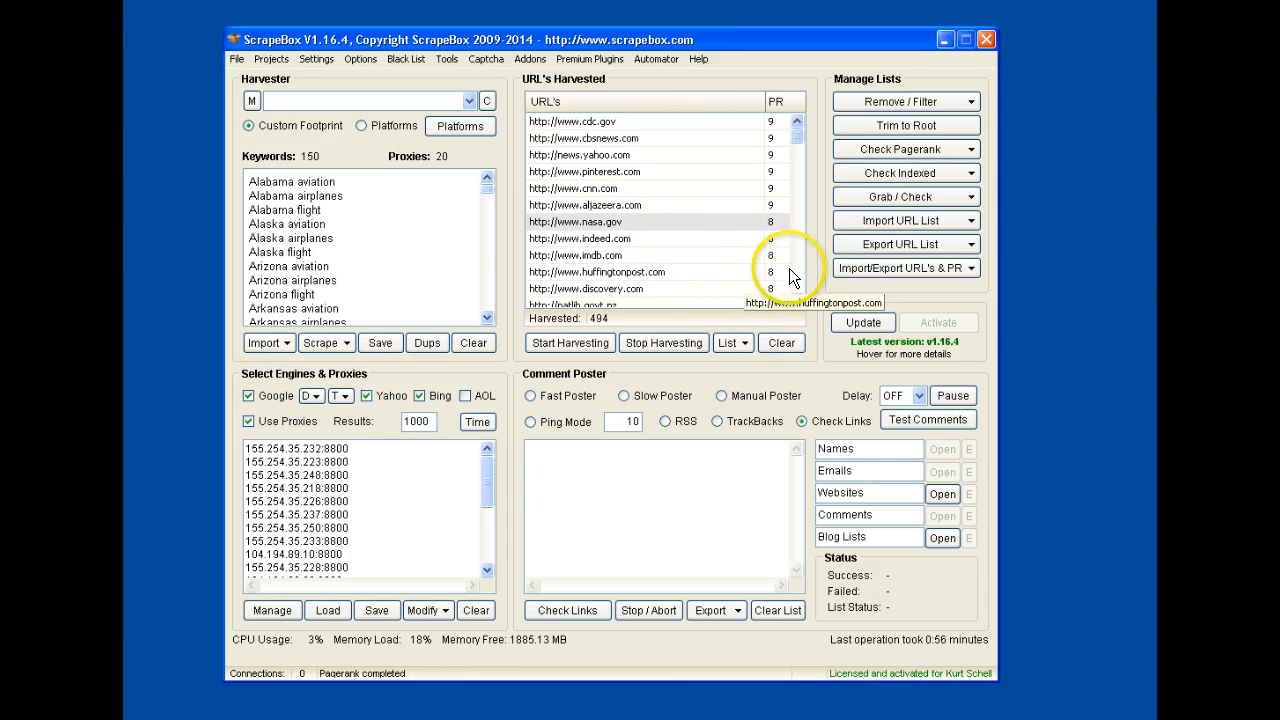
scroll(799, 274, down, 10)
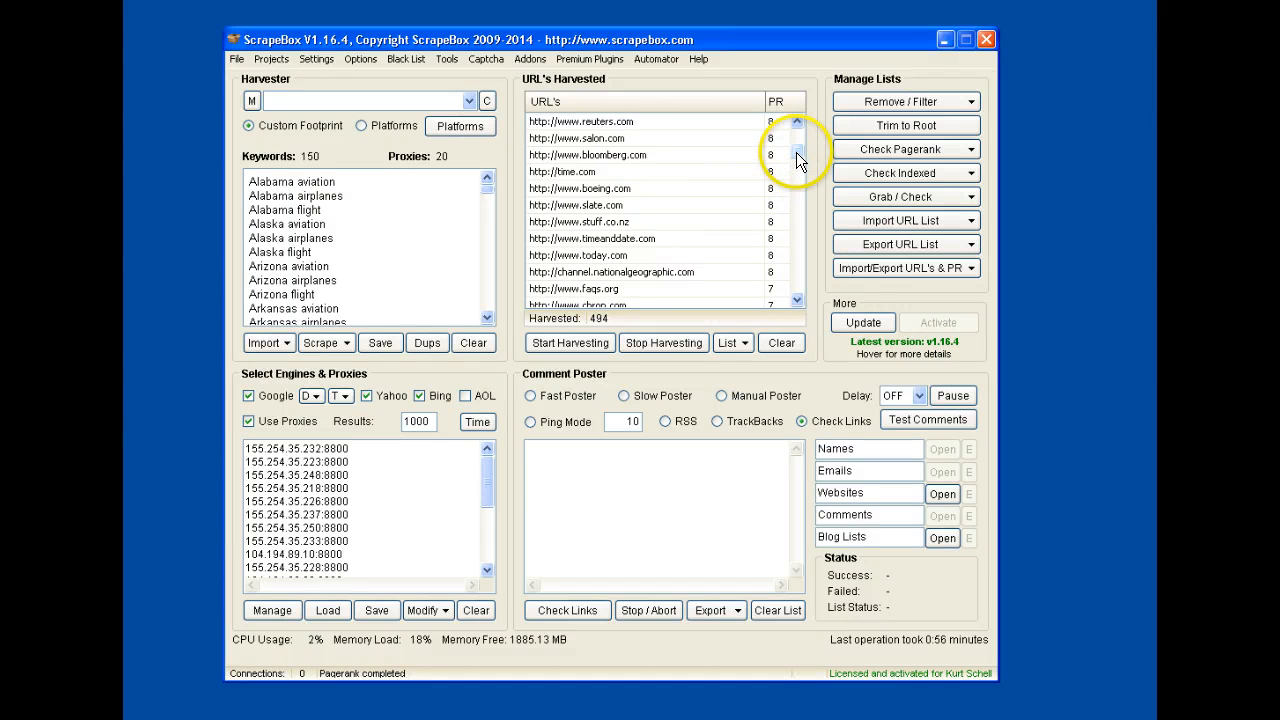
drag(798, 160, 798, 127)
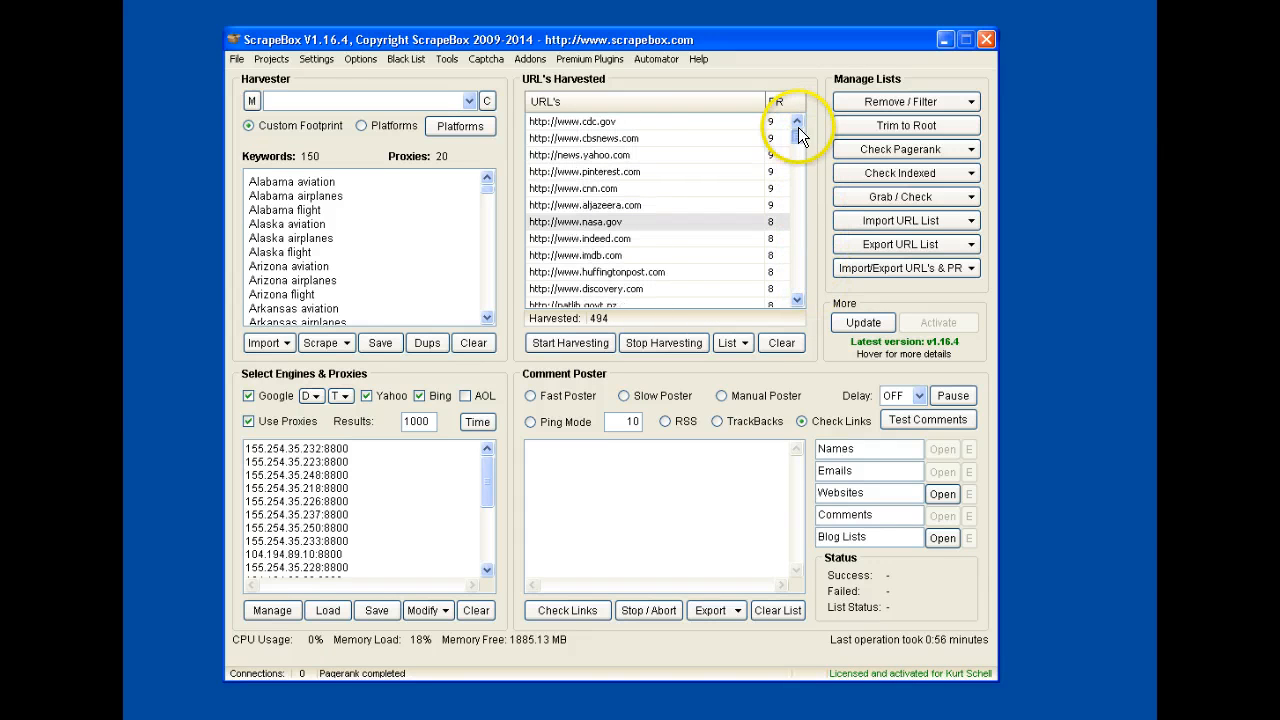